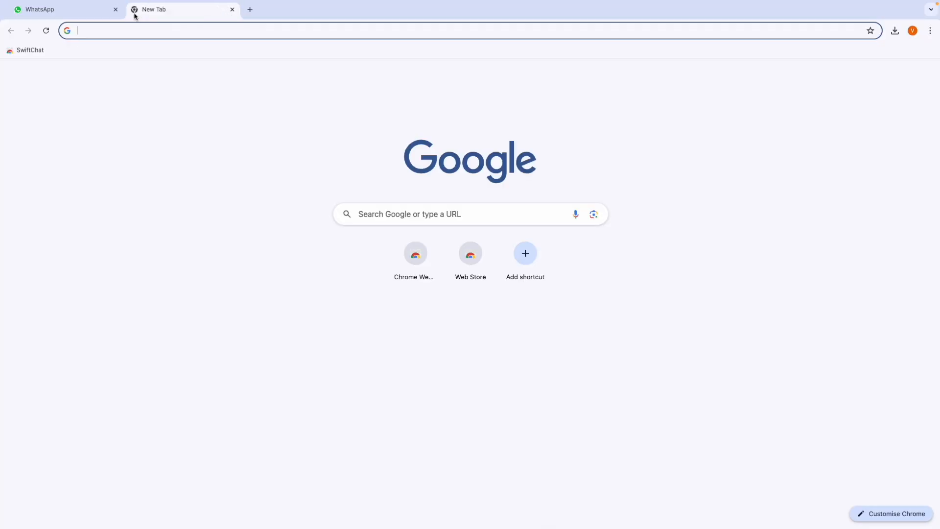
Step: Search Google for 'swiftchat chrome extension' from the address bar
text(swift)
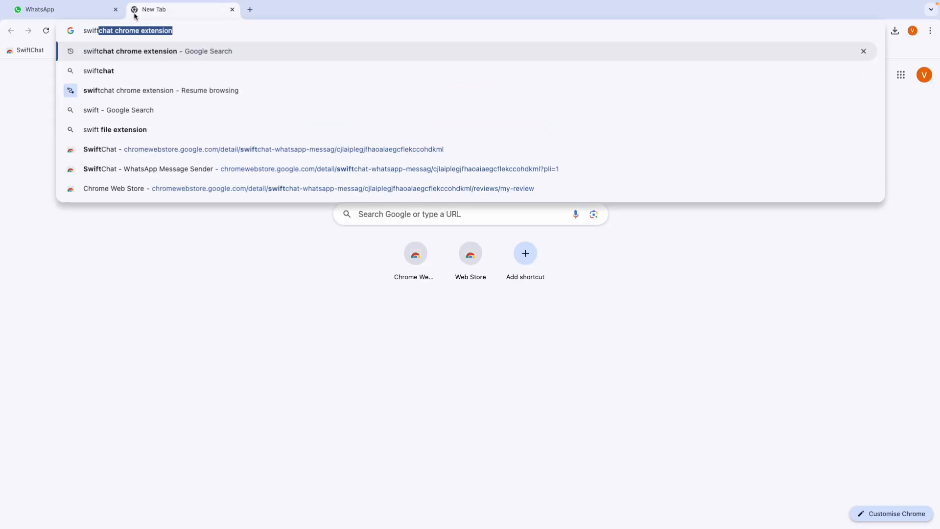
key(Right)
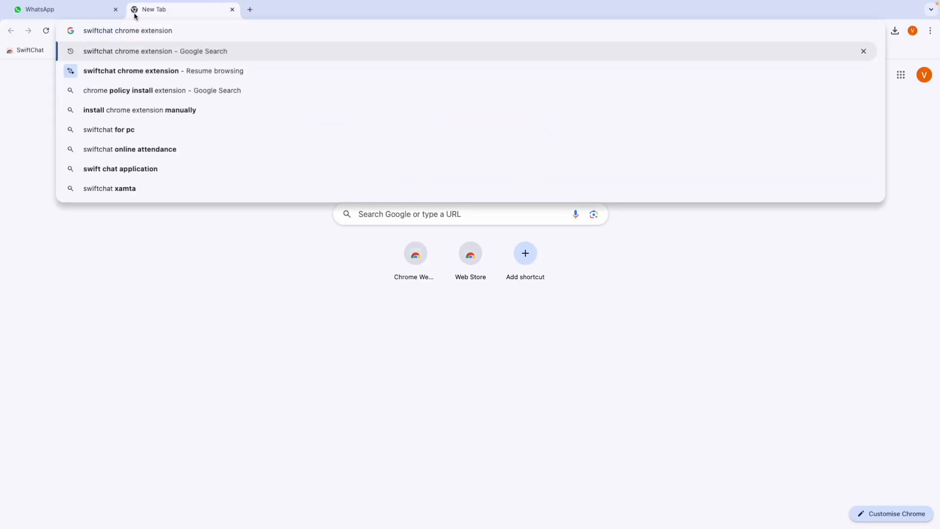
text(\)
key(BackSpace)
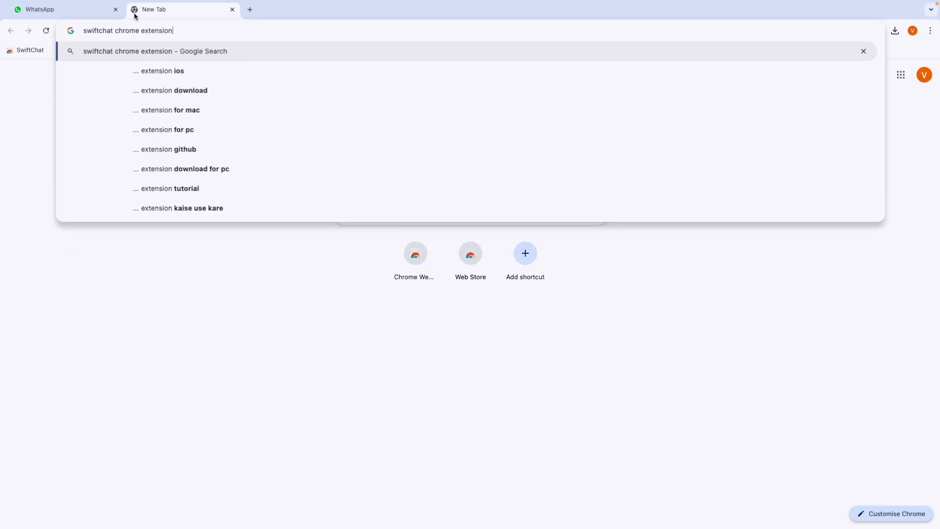
key(Return)
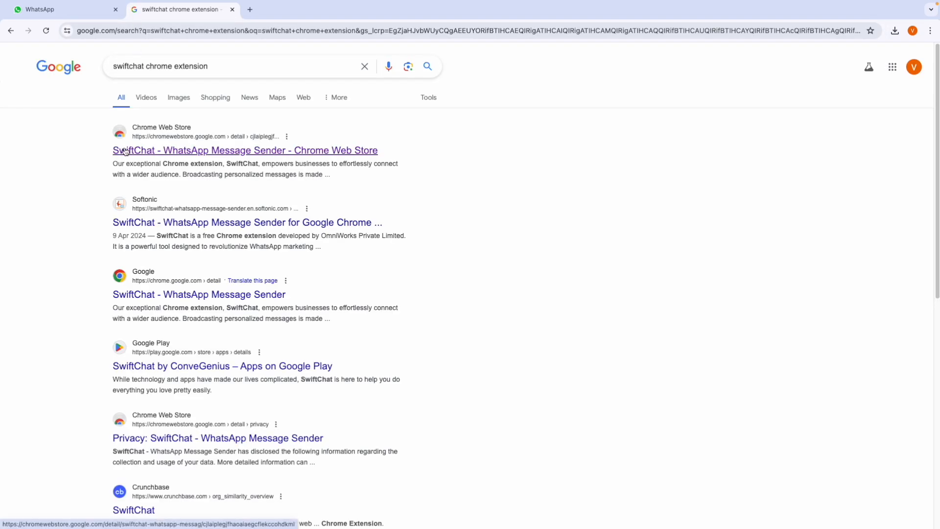
Step: Install SwiftChat - WhatsApp Message Sender from its Chrome Web Store page
click(125, 150)
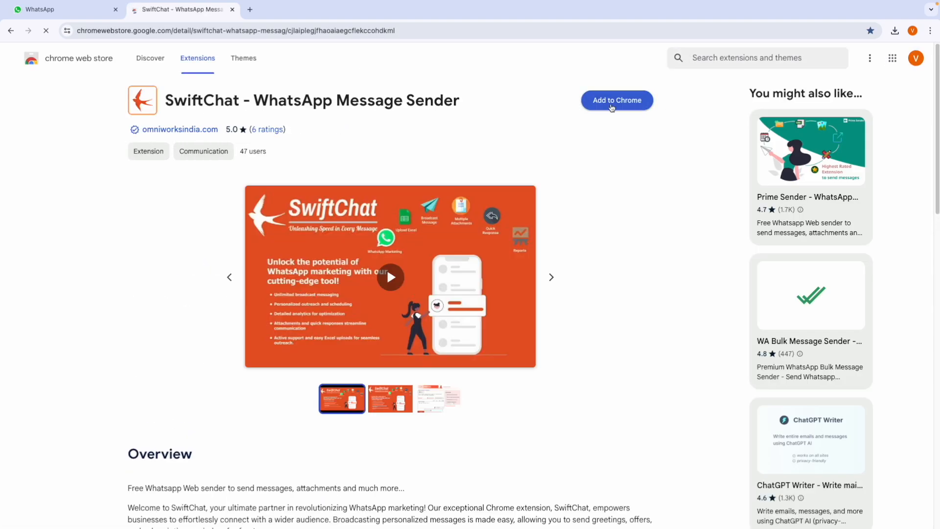
click(611, 103)
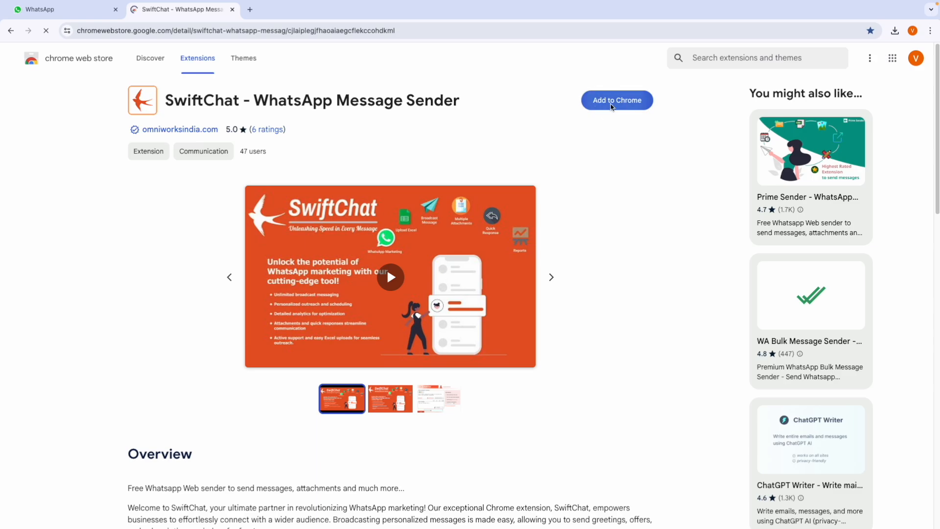
click(541, 320)
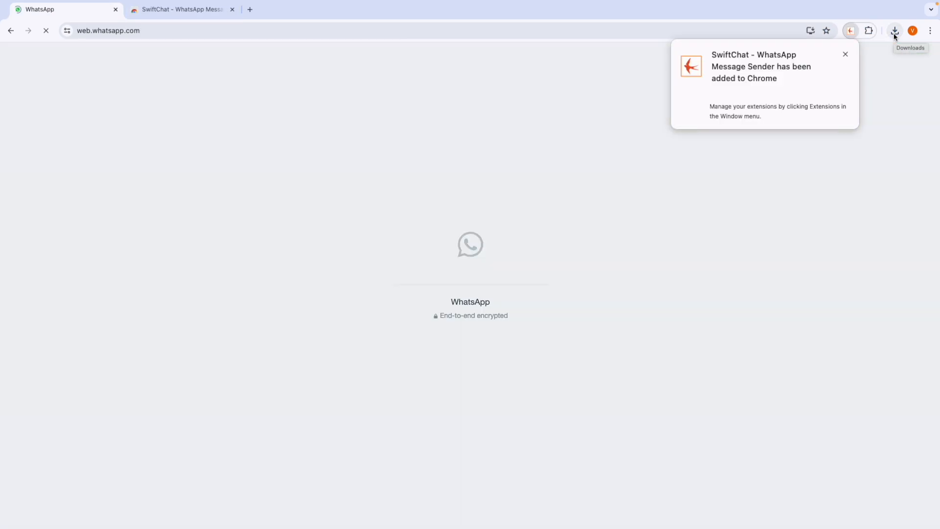
Step: Dismiss the extension-added notice and step through the SwiftChat introduction until it closes
click(845, 54)
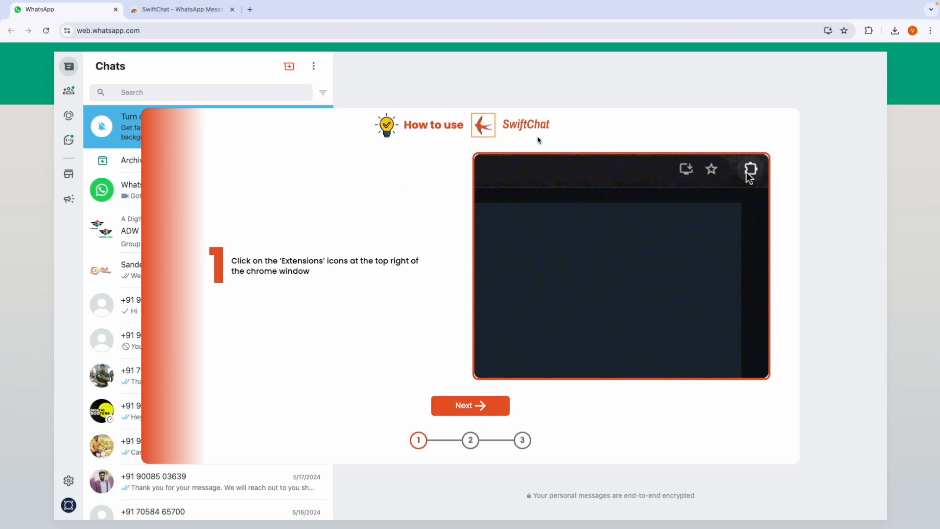
click(480, 414)
click(498, 410)
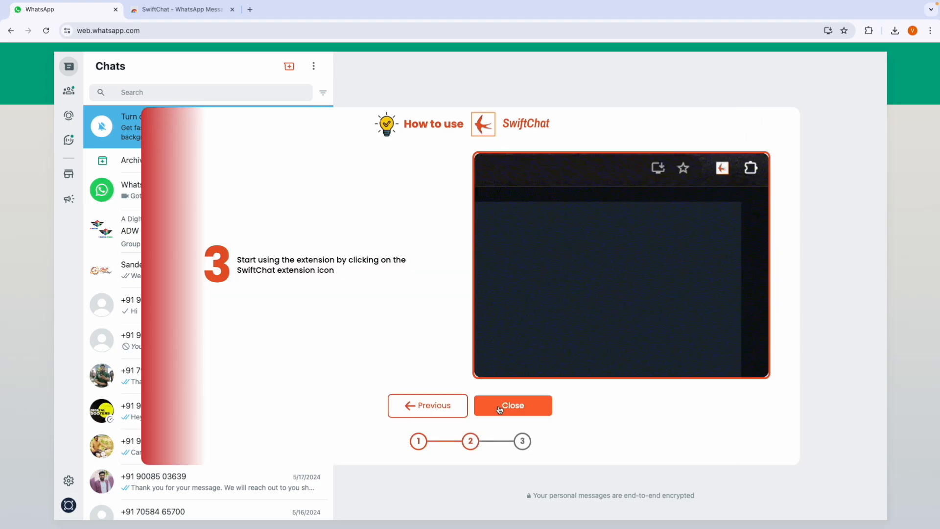
click(512, 412)
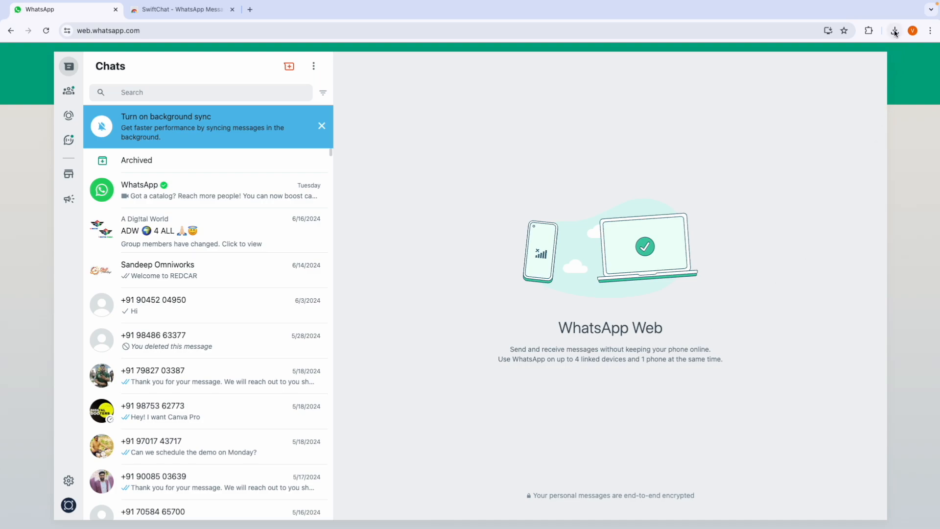
Step: Pin SwiftChat to the Chrome toolbar and bring up its Login/Sign Up form
click(869, 32)
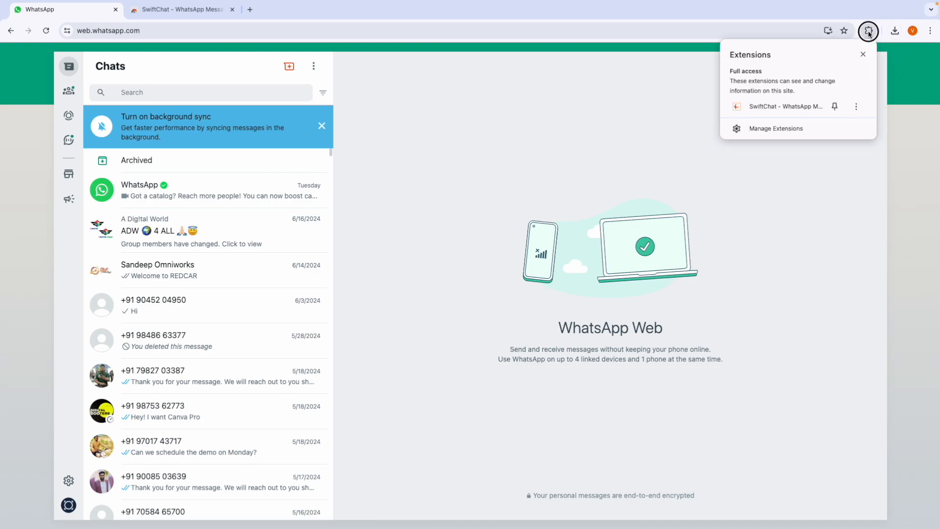
click(834, 107)
click(834, 154)
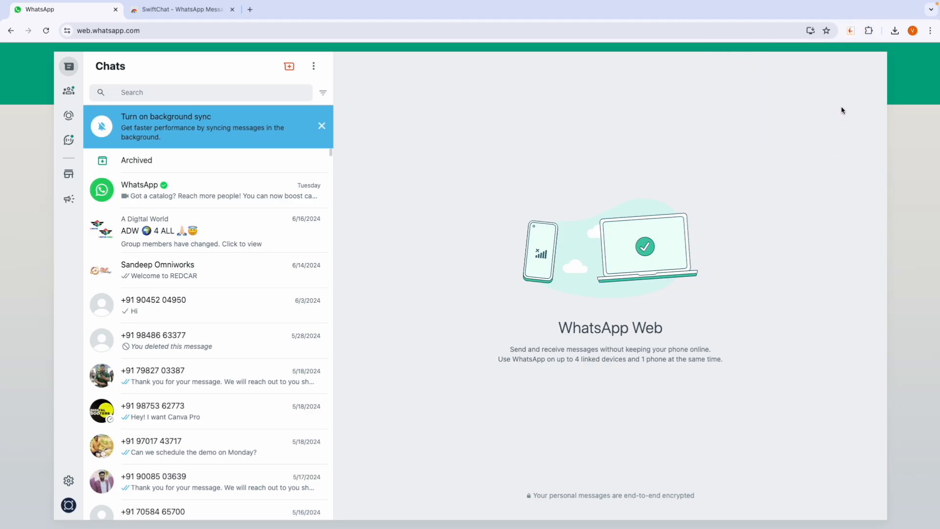
click(850, 31)
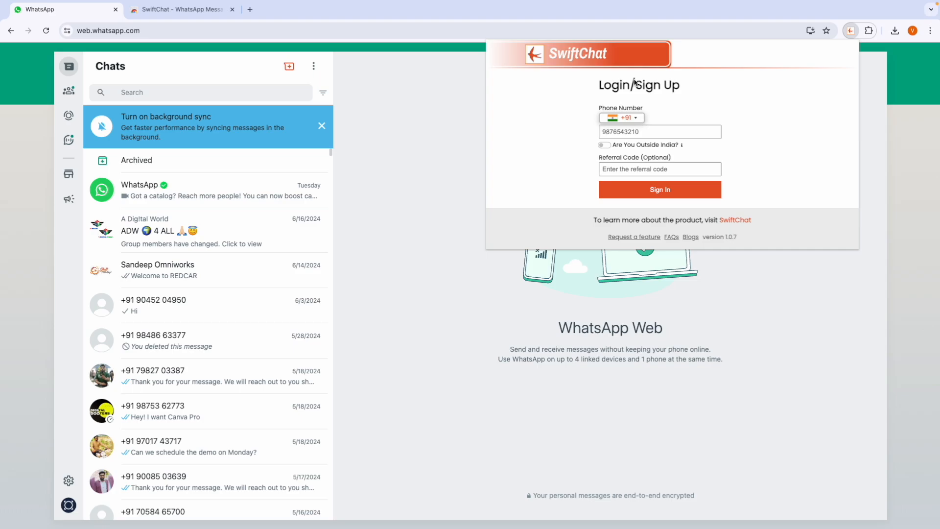
Step: Sign in to SwiftChat with the account's phone number and the one-time verification code
click(620, 134)
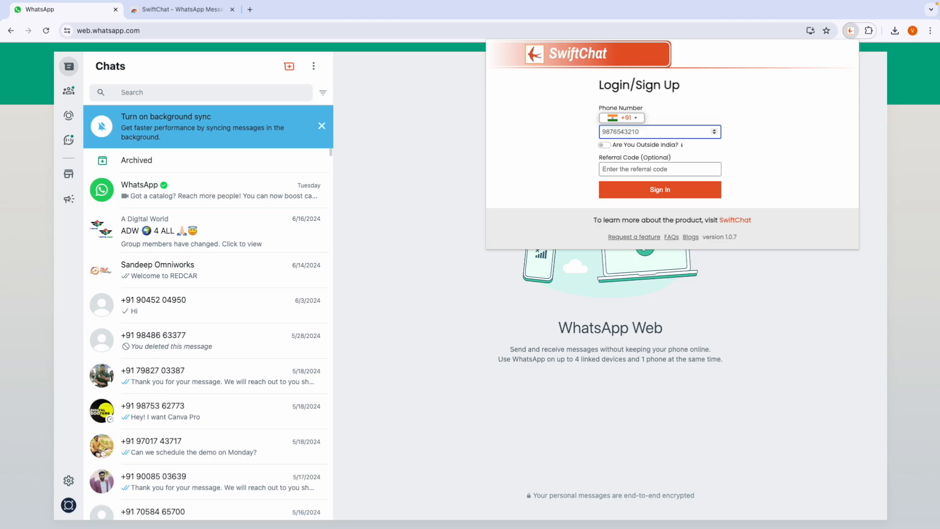
click(606, 145)
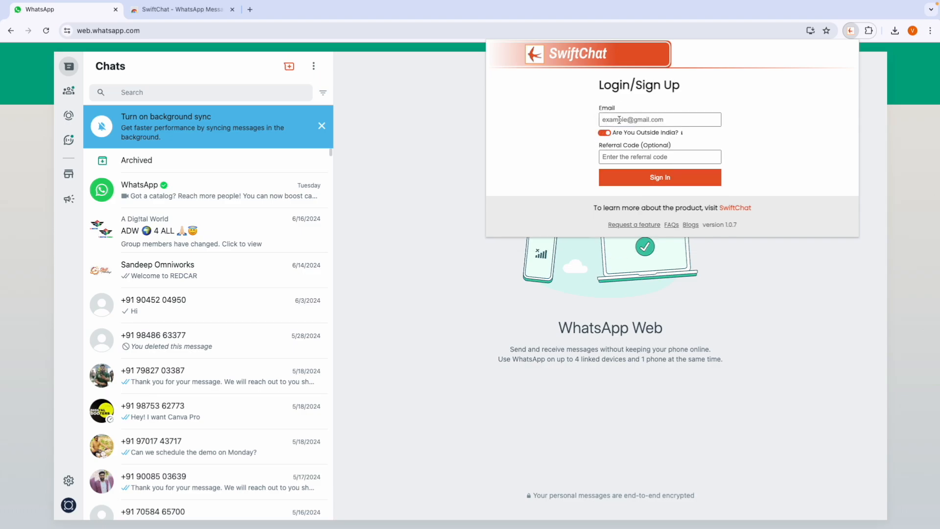
click(605, 134)
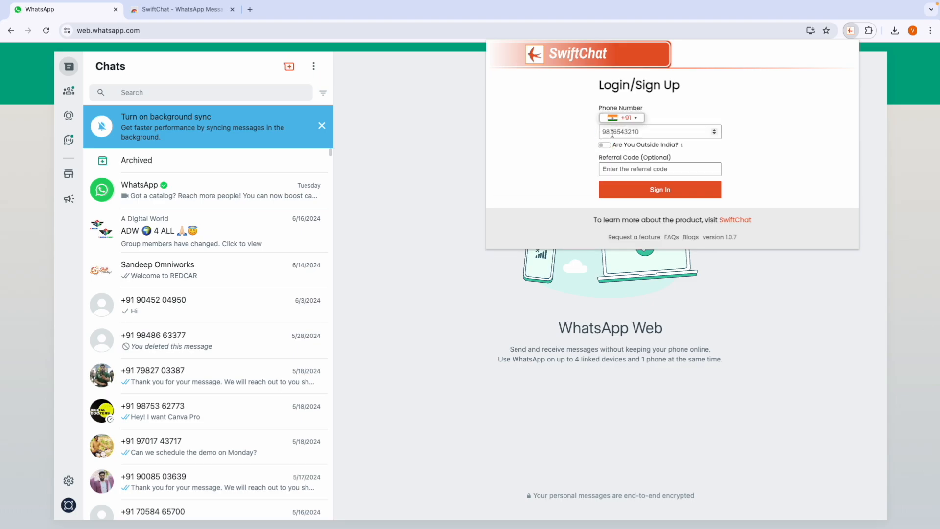
click(612, 133)
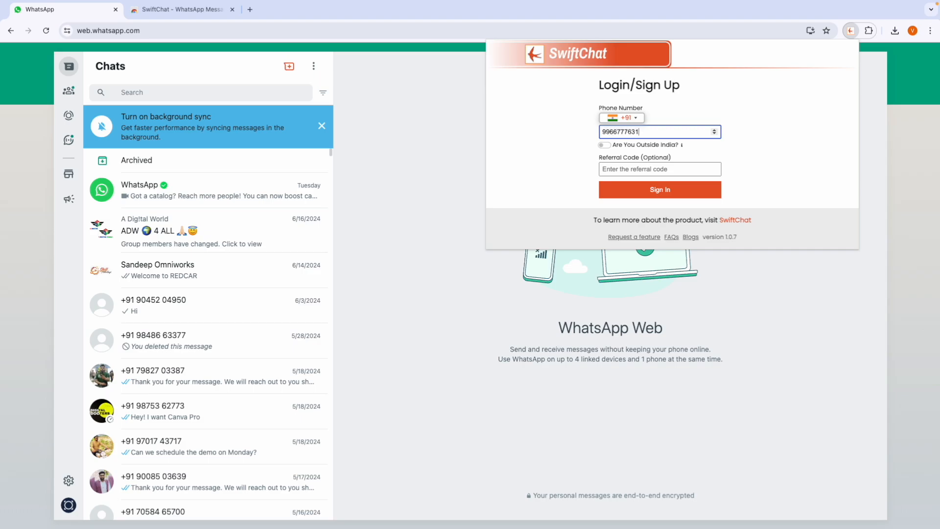
click(642, 195)
click(641, 192)
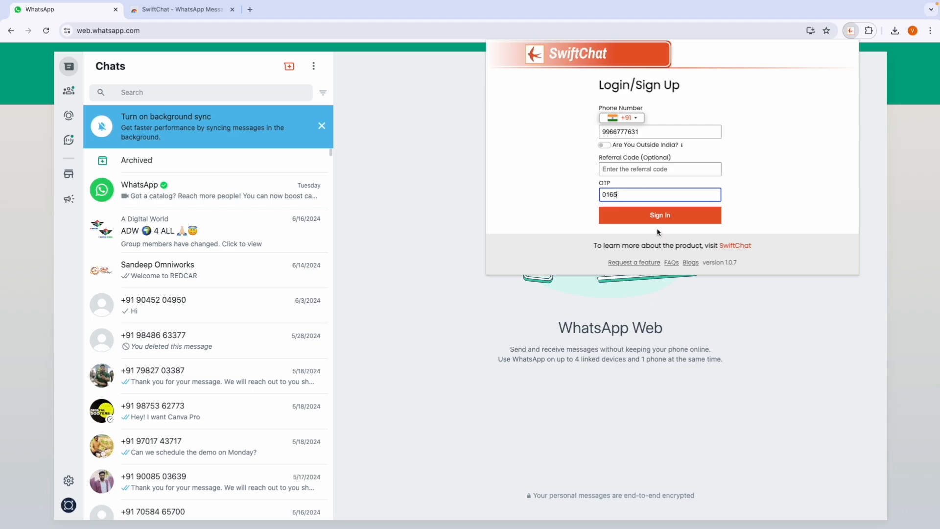
click(667, 217)
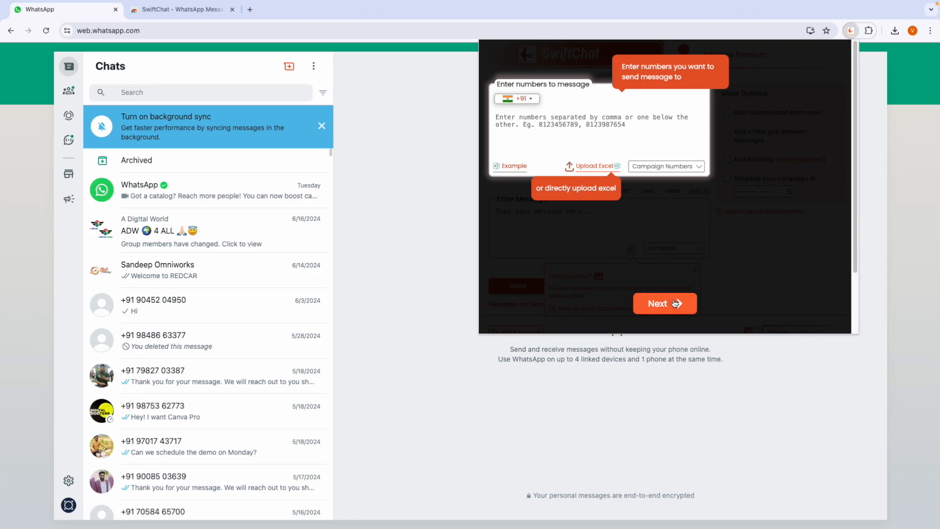
Step: Skip the campaign page walkthrough and dismiss the attachments tip
click(671, 303)
click(686, 302)
click(687, 303)
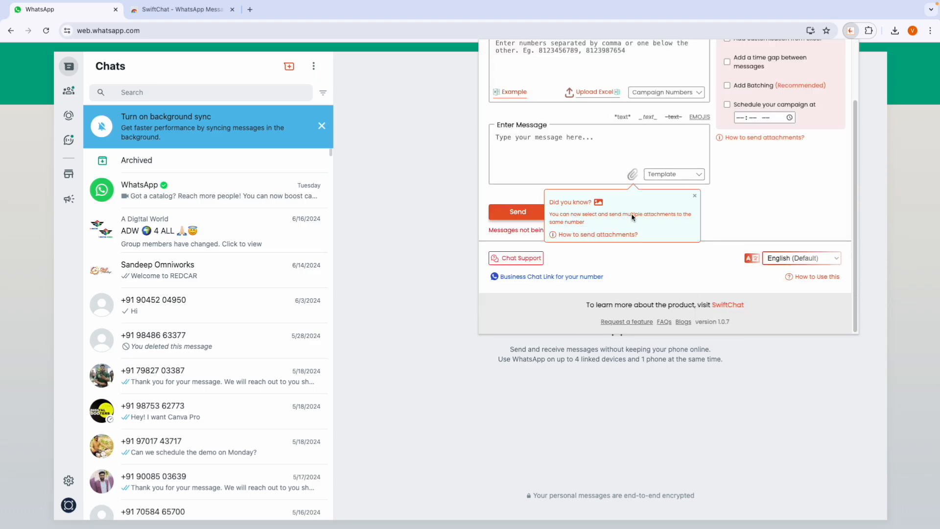
scroll(687, 303, up, 3)
click(694, 269)
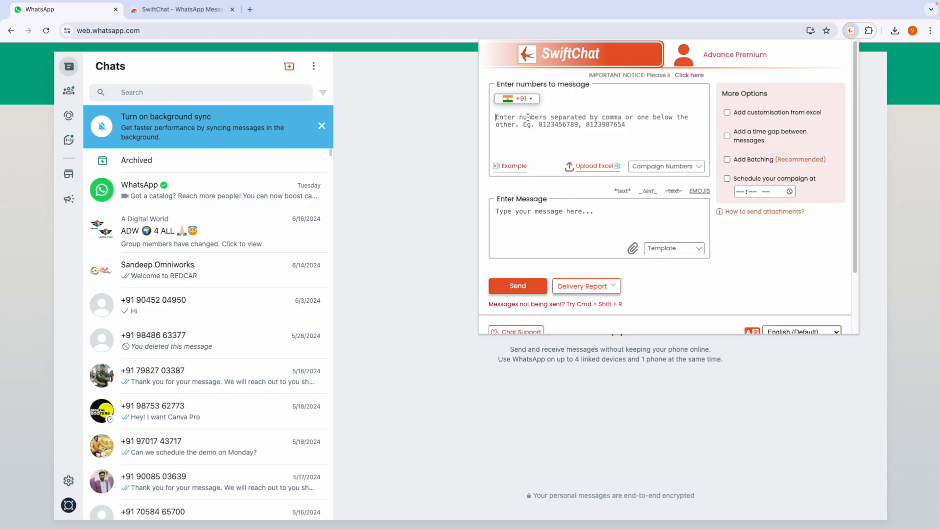
click(525, 214)
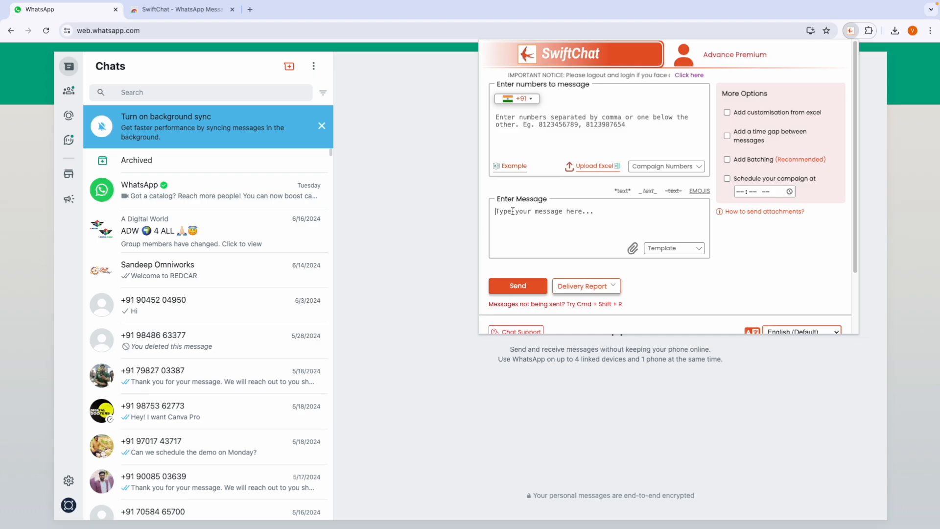
Step: Add the recipient's phone number and send the message 'Hi' to it
click(525, 118)
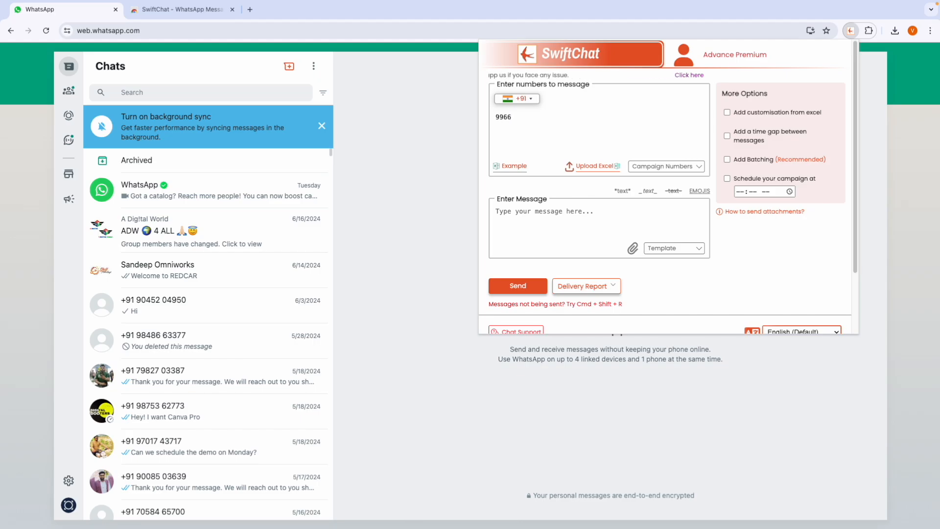
key(Return)
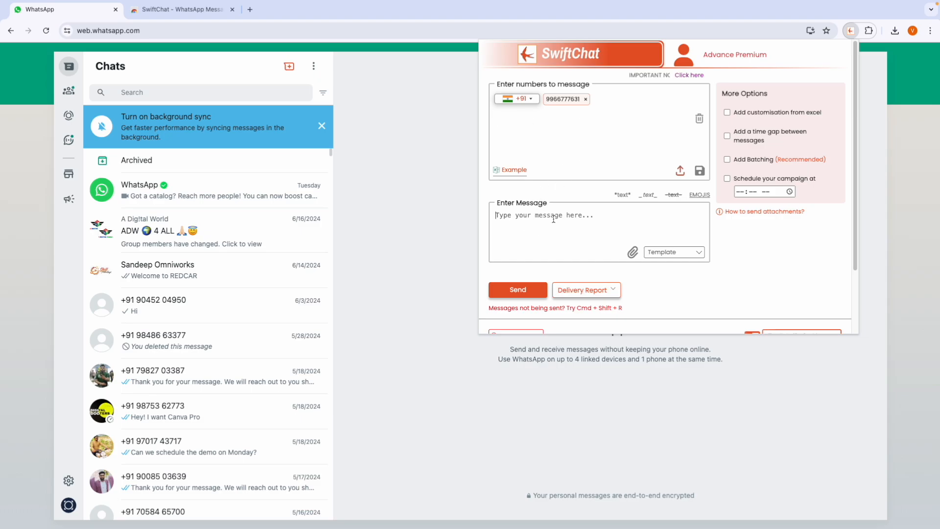
text(Hi)
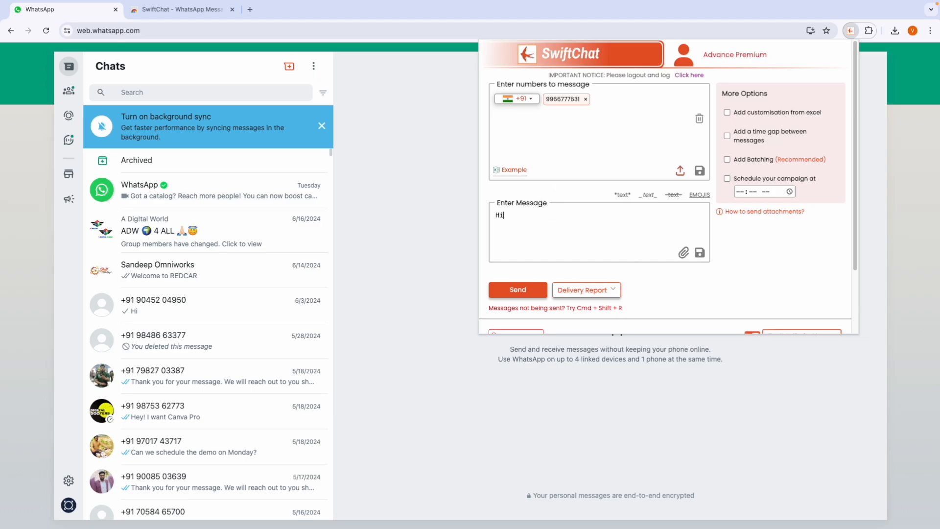
click(532, 289)
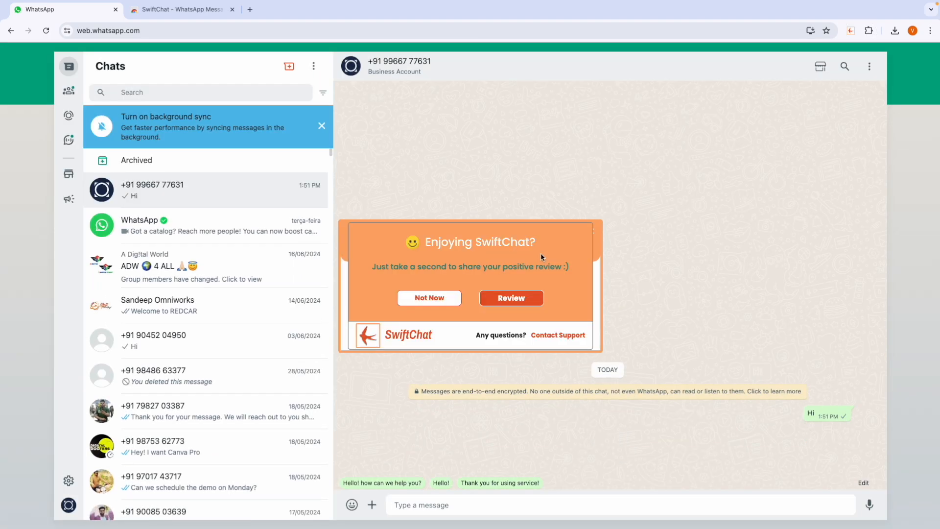
Step: Decline the review request, confirm Hi arrived in the chat, and reopen the SwiftChat panel
click(450, 297)
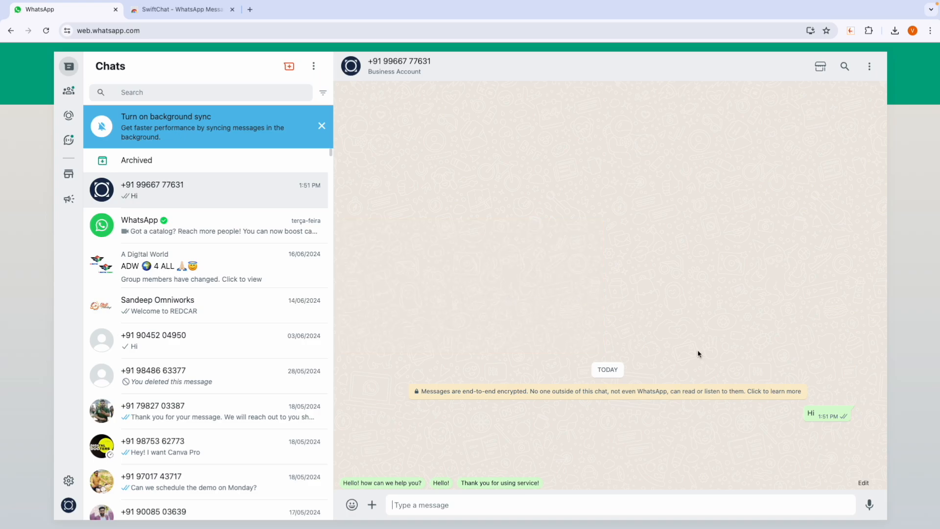
double_click(810, 414)
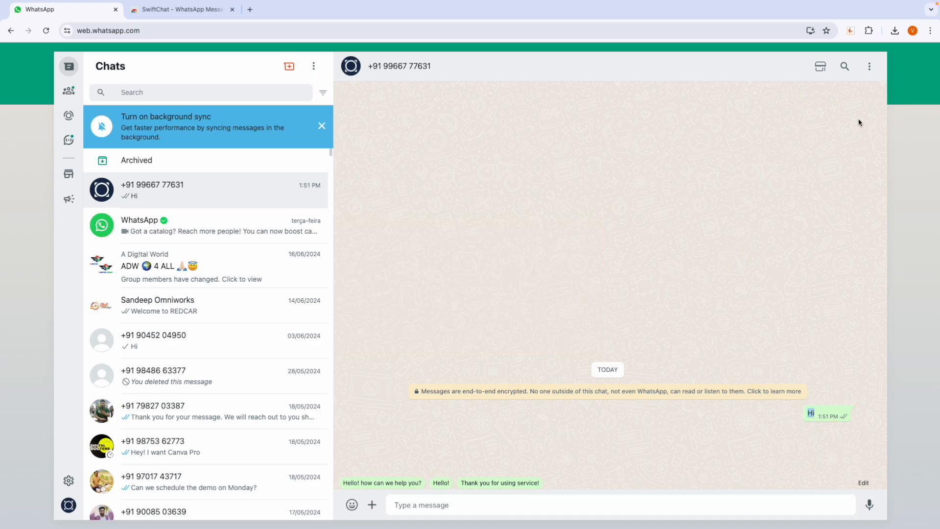
click(850, 30)
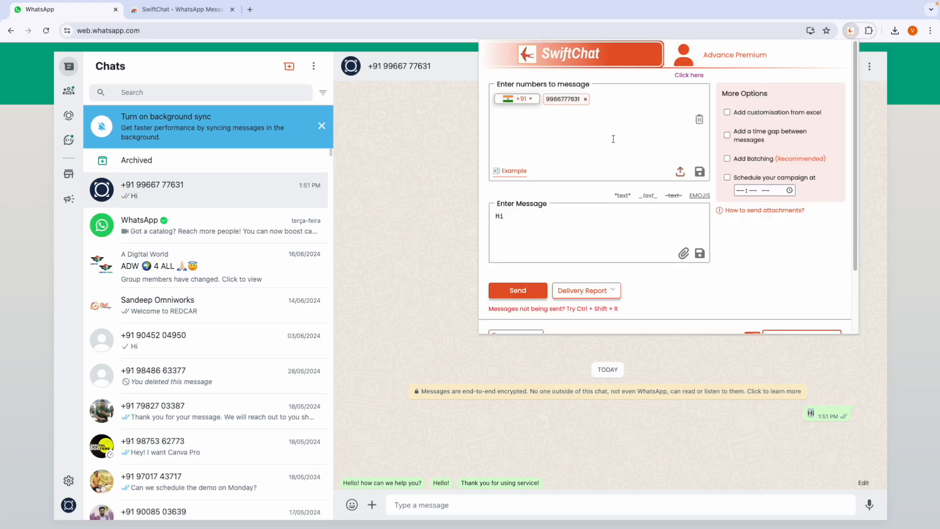
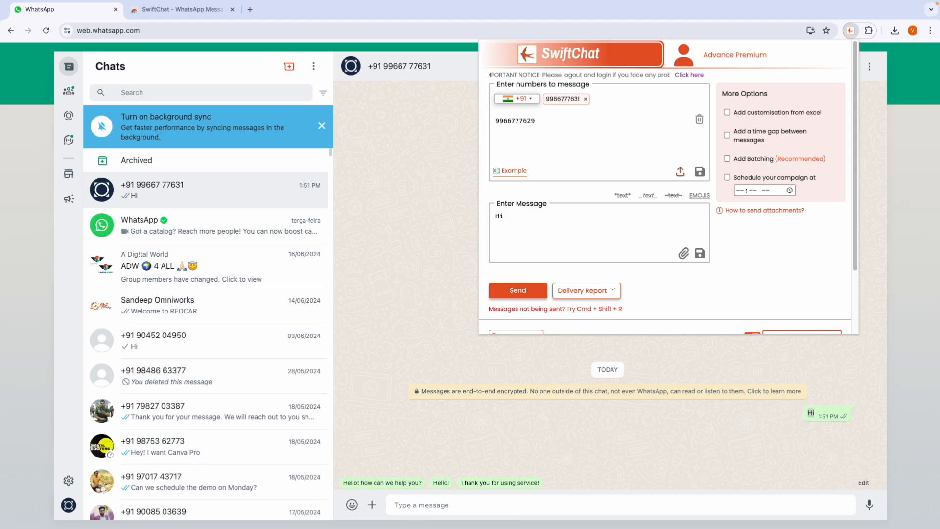
Step: Add a second recipient number and send Hi to both recipients
click(601, 225)
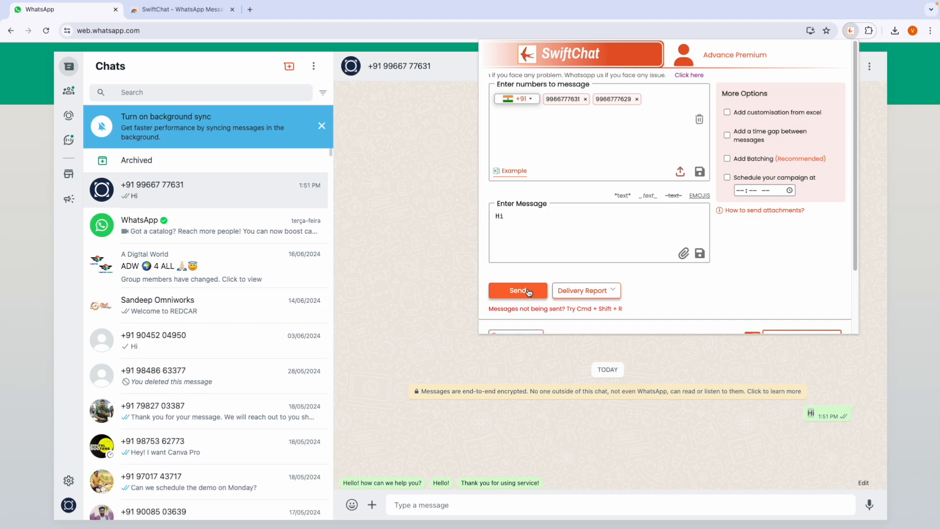
click(528, 291)
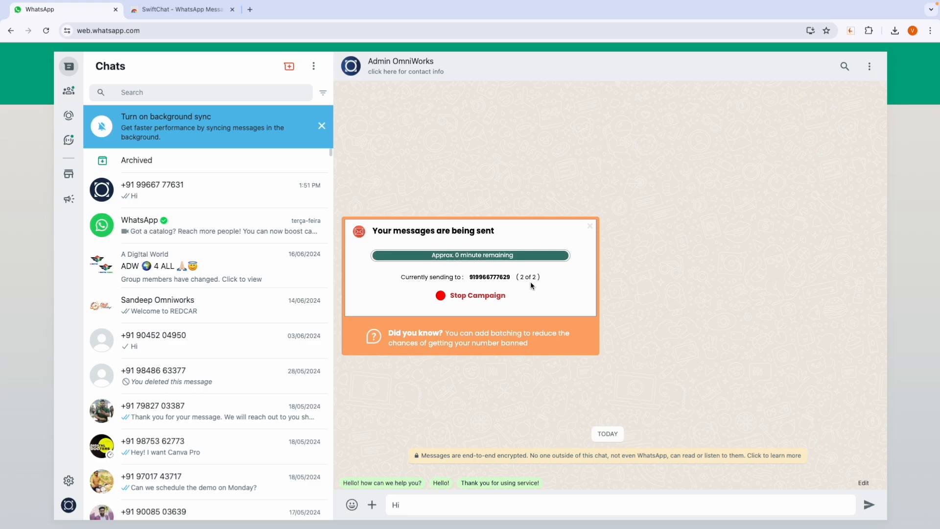
click(591, 231)
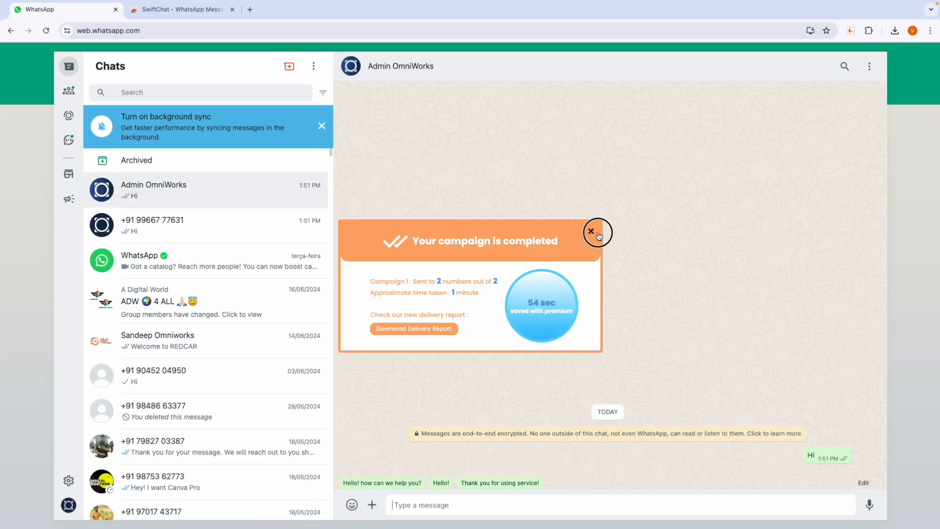
Step: Verify Hi appears in both recipients' chats and reopen the SwiftChat sender panel
click(226, 233)
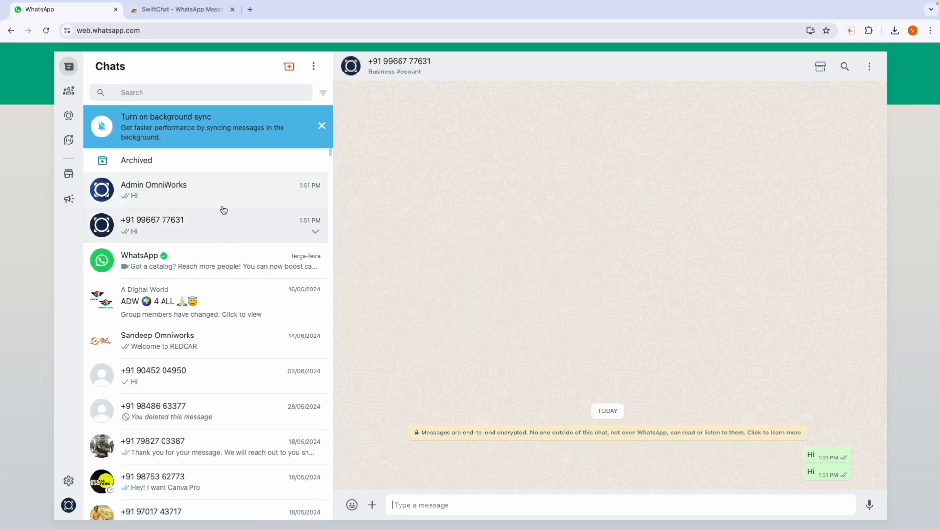
click(221, 199)
click(219, 227)
click(220, 202)
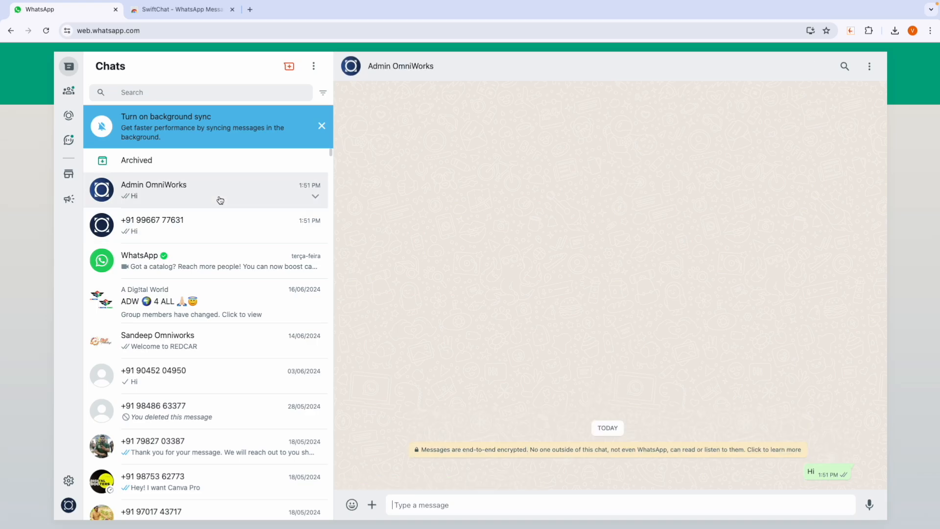
click(851, 30)
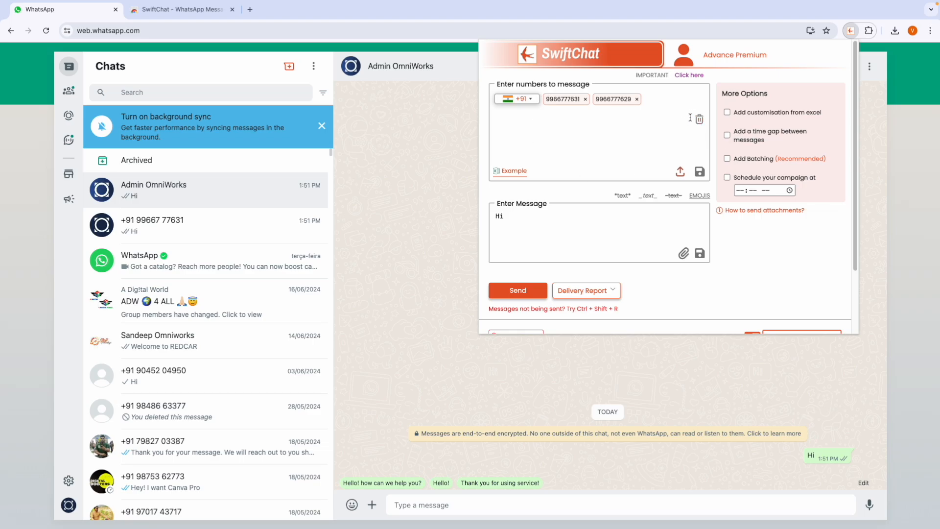
Step: Delete both recipient numbers from SwiftChat, confirming with OK
click(699, 120)
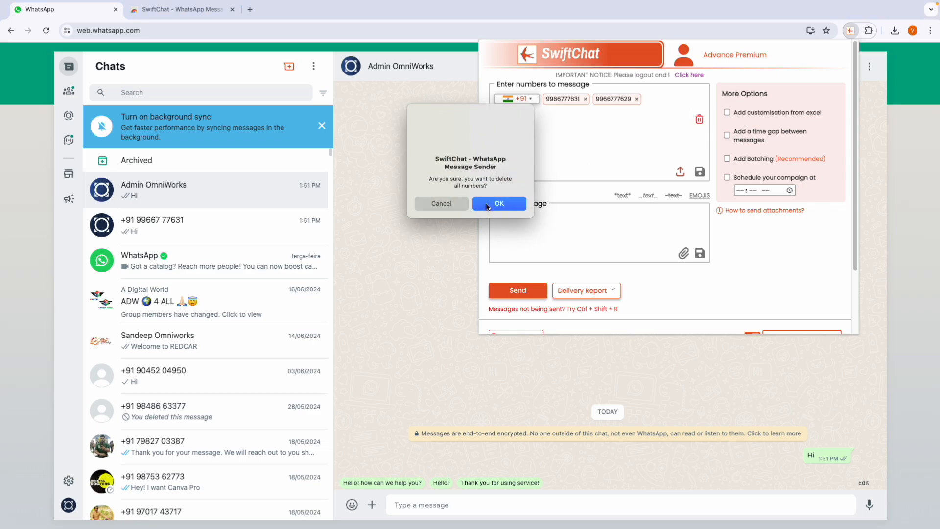
click(487, 205)
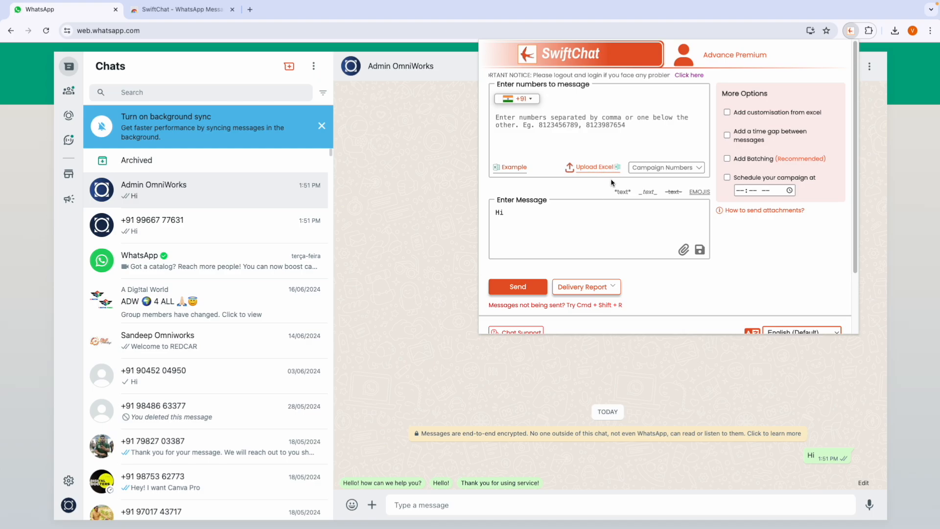
click(546, 147)
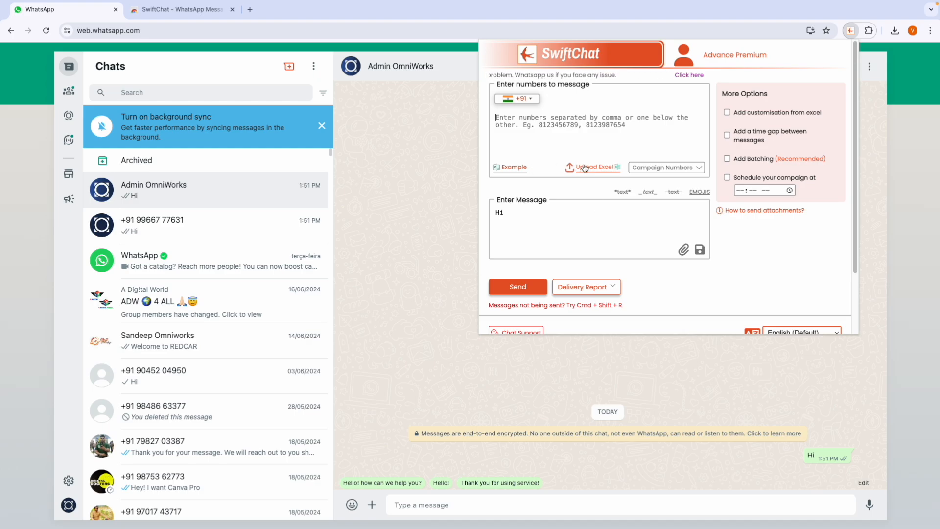
Step: Open the example Template Excel sheet and inspect its Contact Numbers column
click(514, 170)
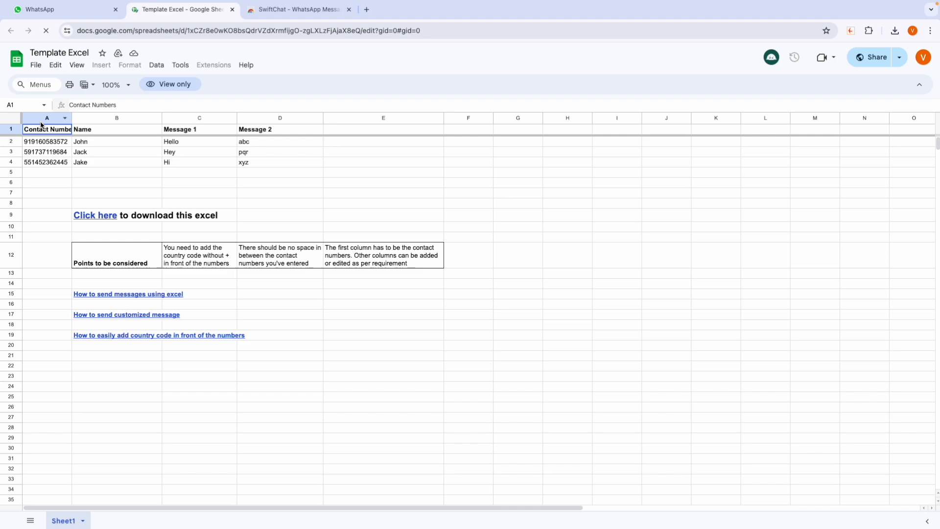
click(43, 118)
click(35, 152)
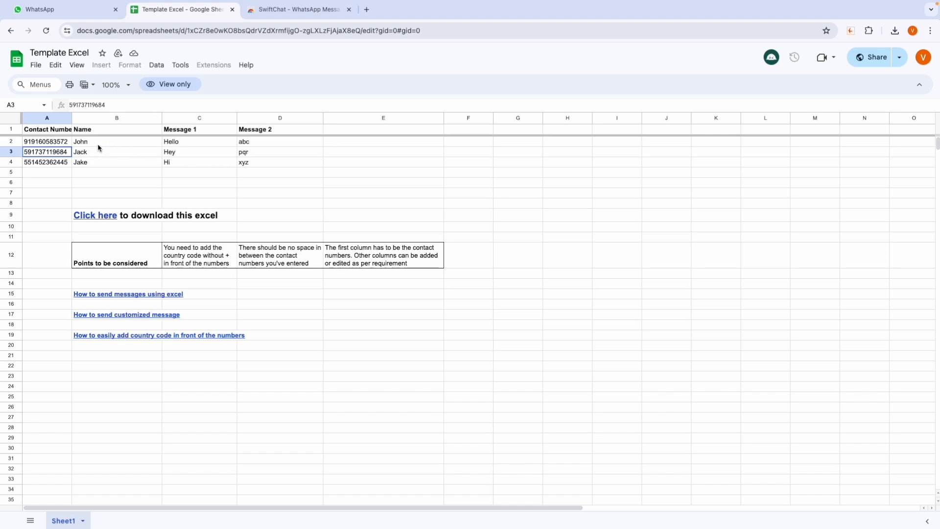
Step: Download the sheet as Microsoft Excel (.xlsx) and open the downloaded workbook
click(35, 67)
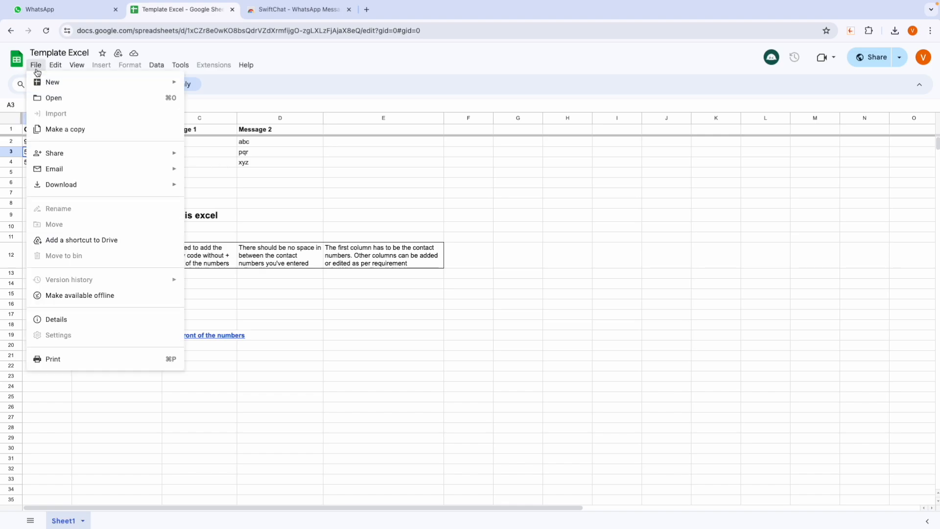
mouse_move(51, 184)
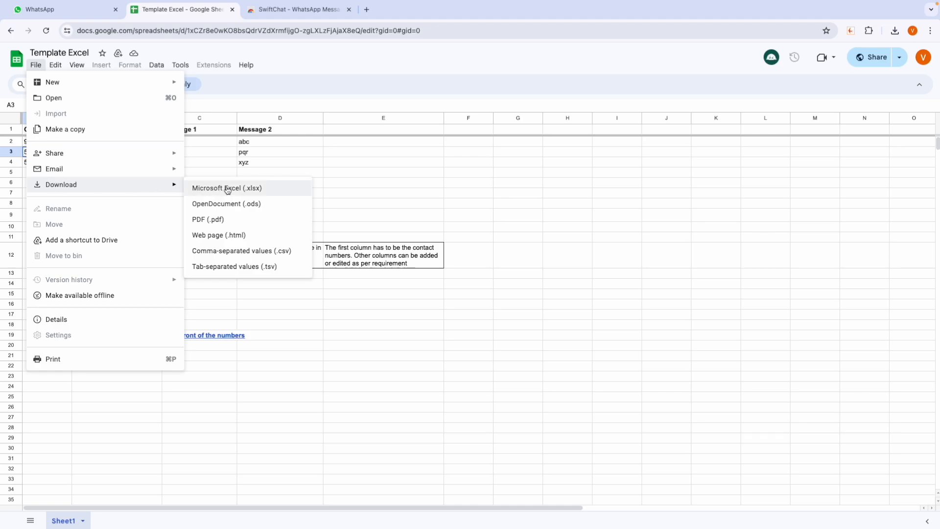
click(384, 184)
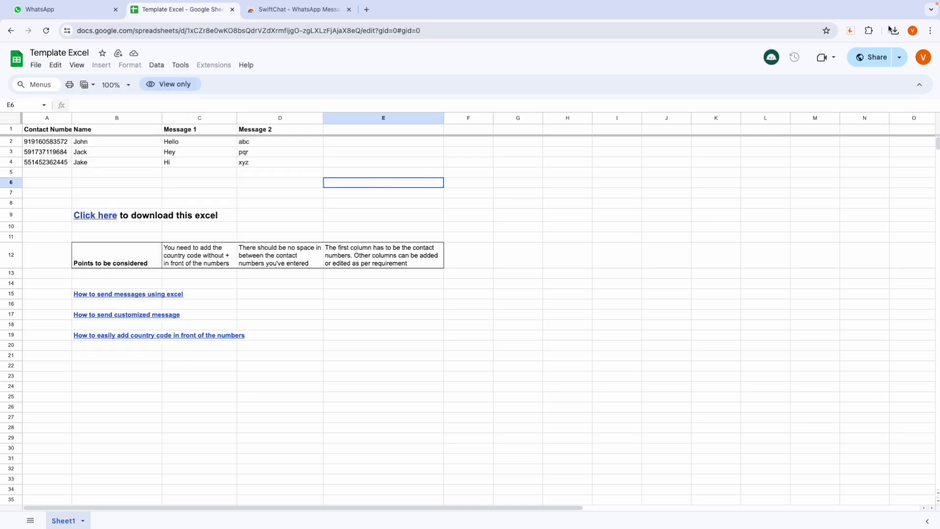
click(893, 29)
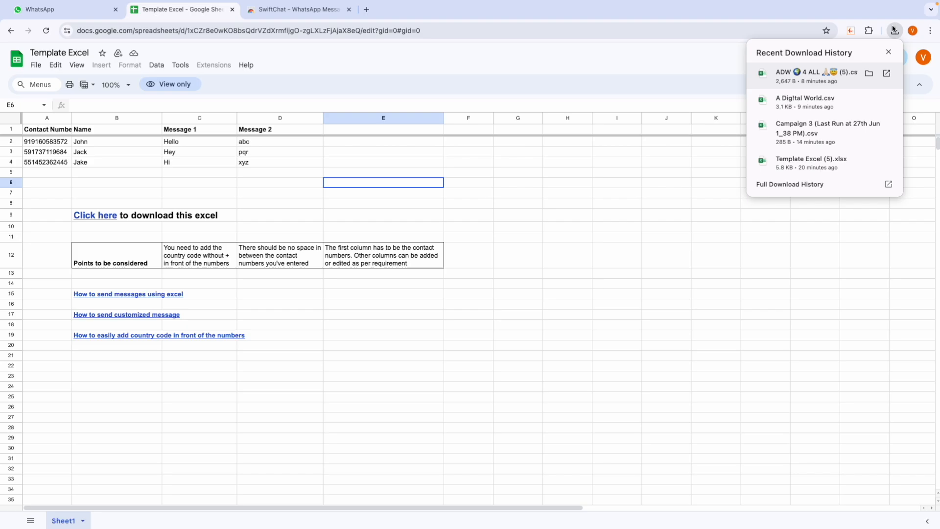
click(790, 167)
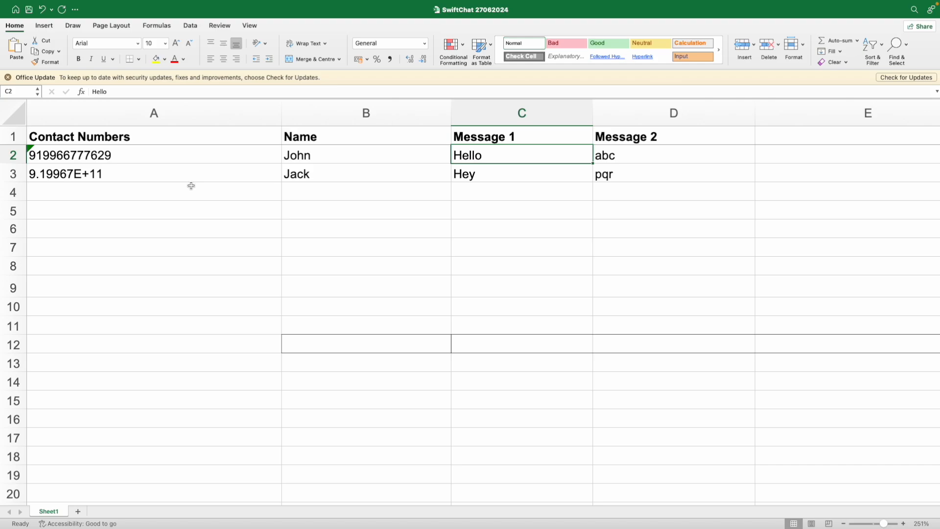
Step: Check the contact number values and formats in A2:A3 and the names, then select B1:D3
click(149, 172)
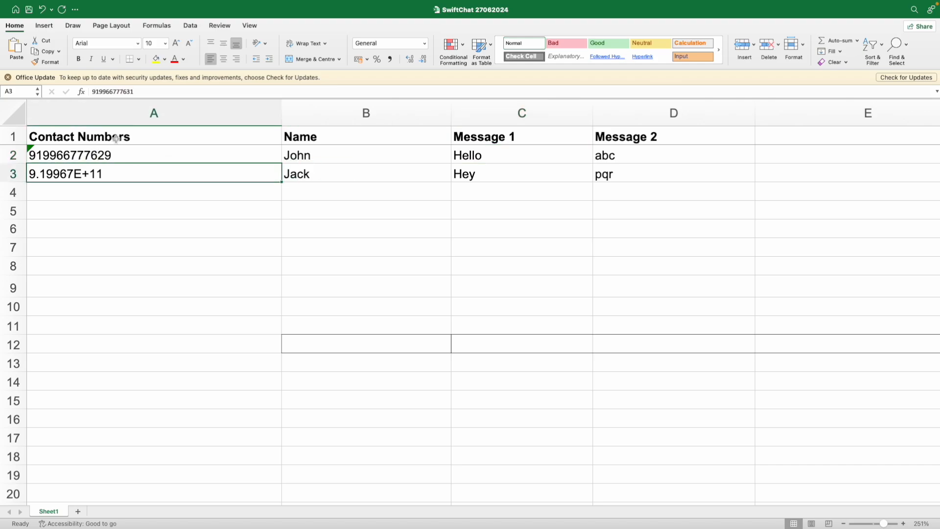
click(213, 147)
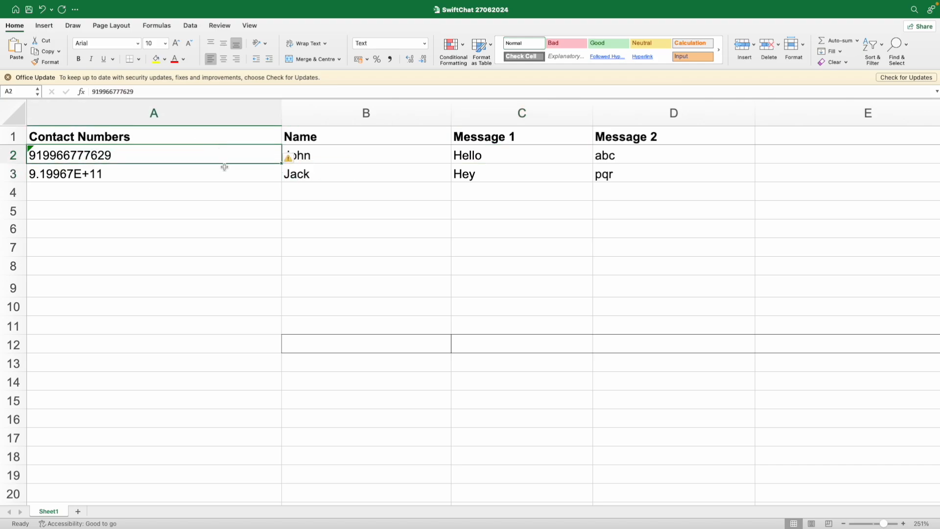
click(196, 173)
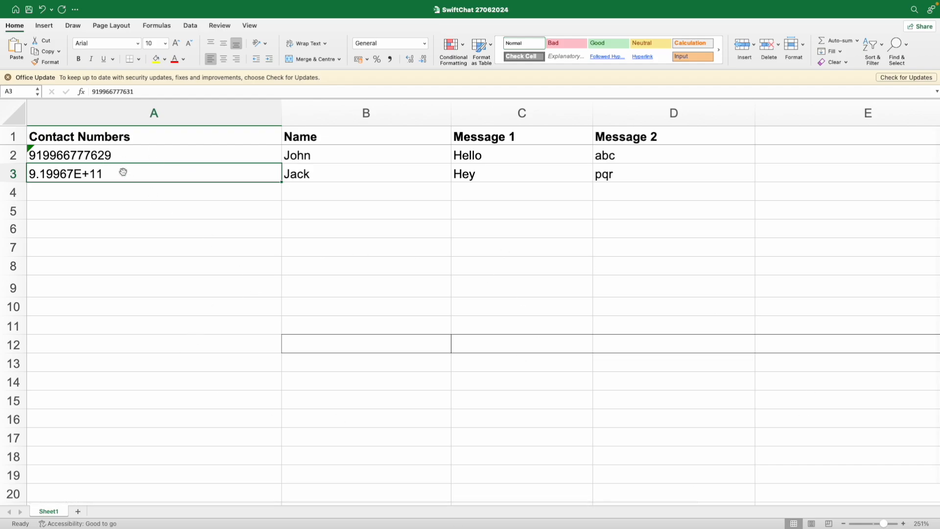
click(147, 154)
click(145, 175)
click(317, 156)
click(315, 176)
drag(367, 133, 692, 172)
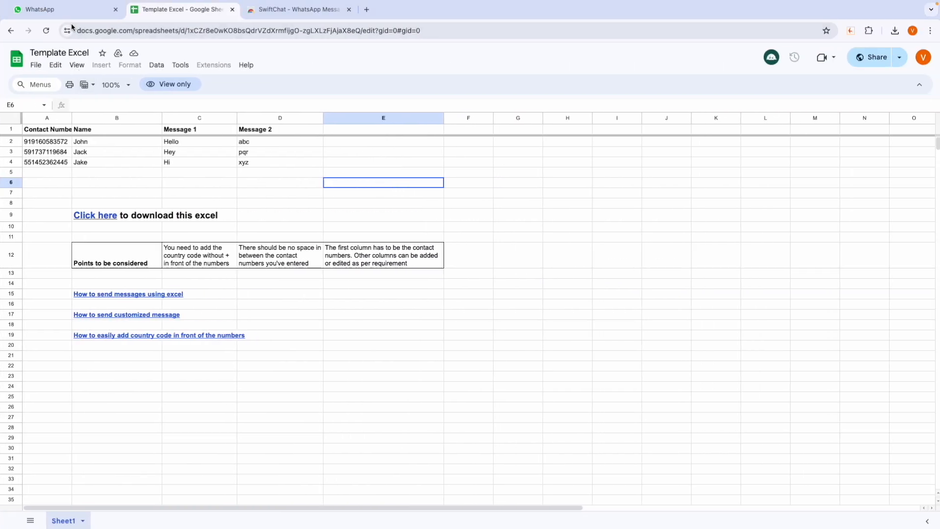
Step: Import SwiftChat 27062024.xlsx from Downloads into the SwiftChat panel on WhatsApp Web
click(12, 9)
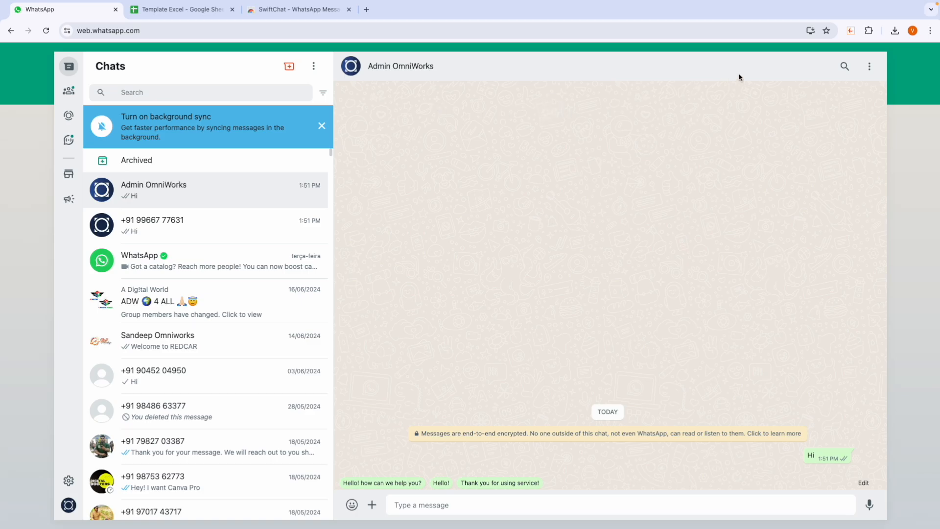
click(850, 30)
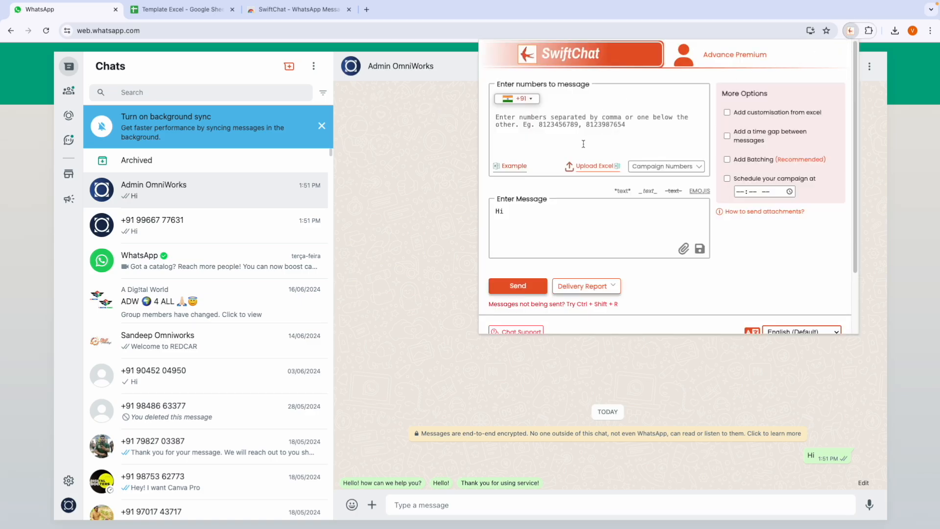
click(581, 169)
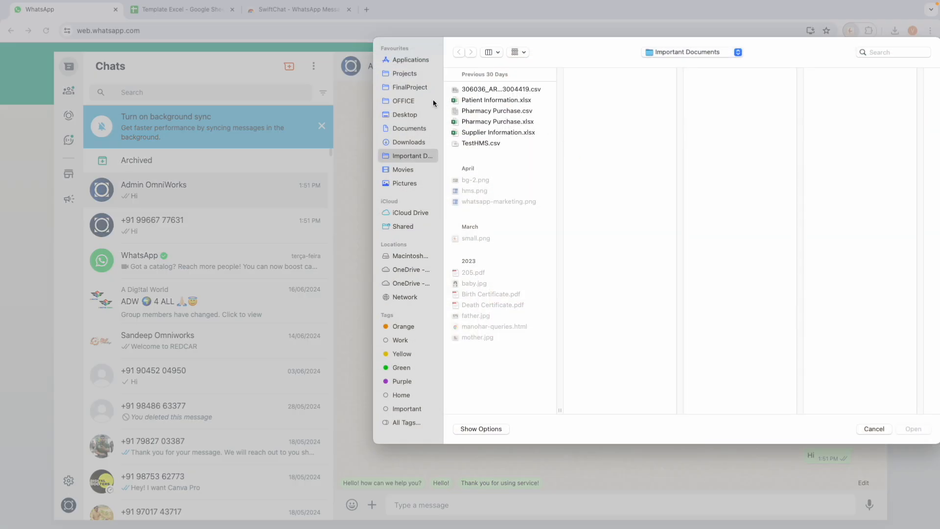
click(399, 143)
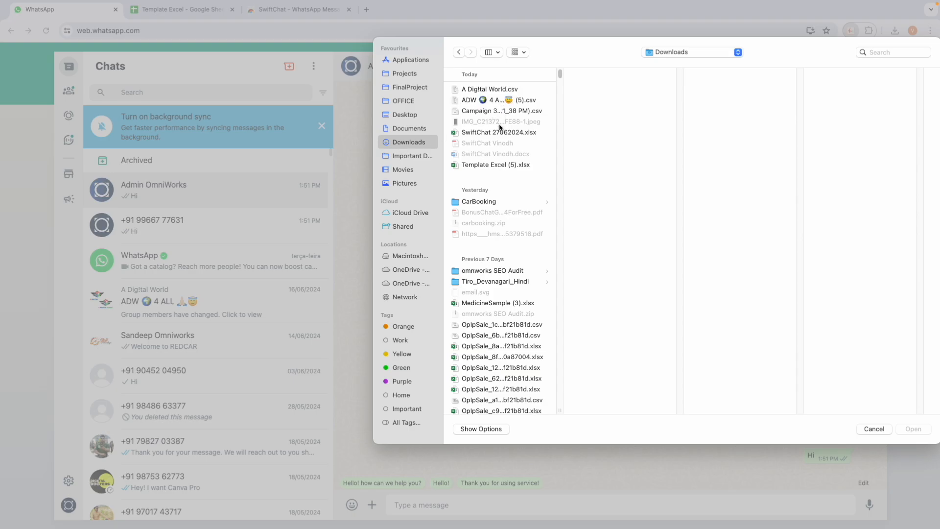
click(499, 131)
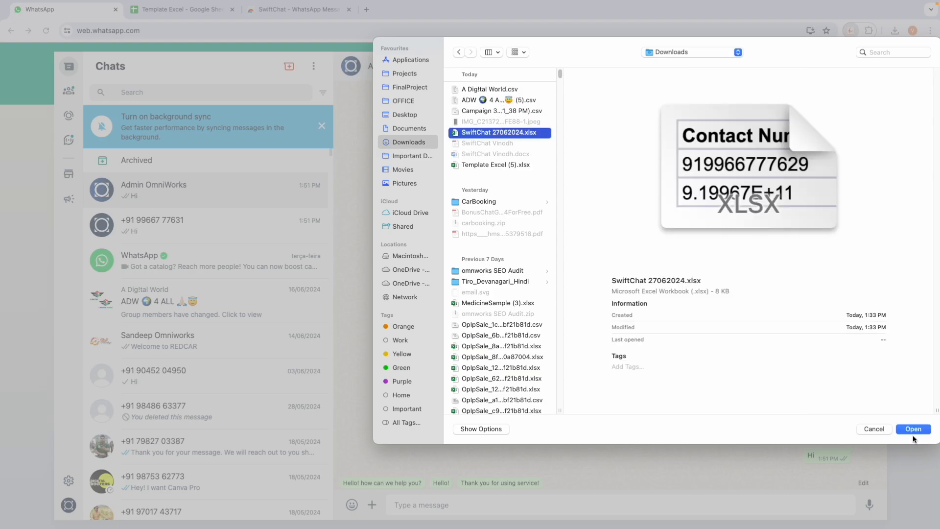
click(912, 433)
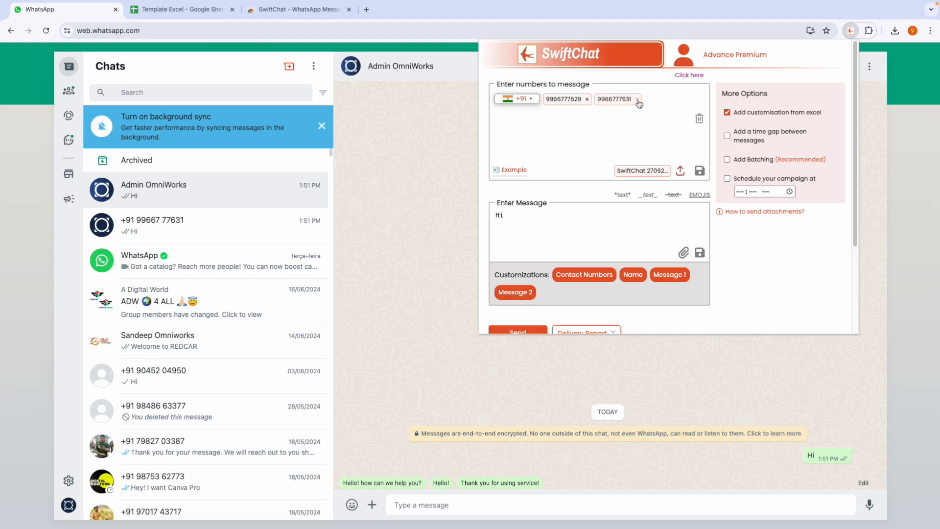
Step: Add another recipient phone number in the SwiftChat numbers box
click(570, 130)
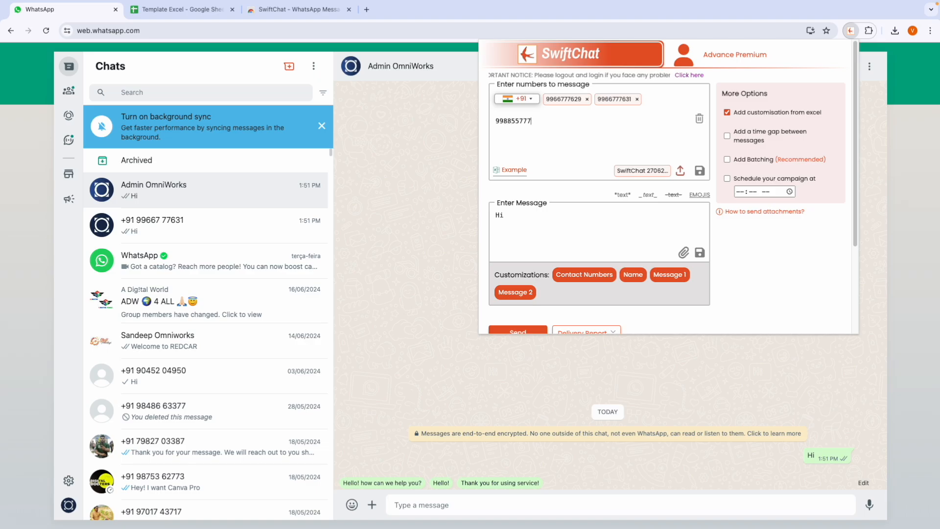
key(Return)
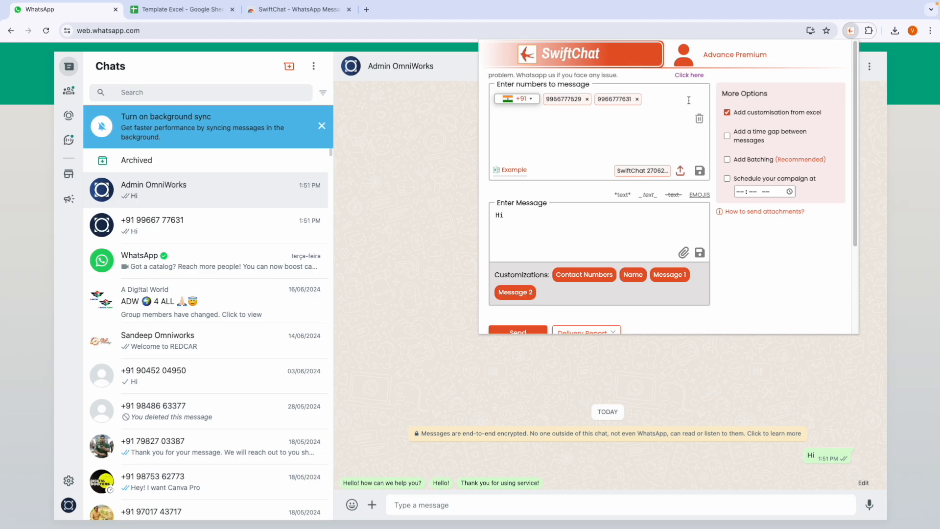
Step: Select and delete the old 'Hi' text from the message box
click(538, 219)
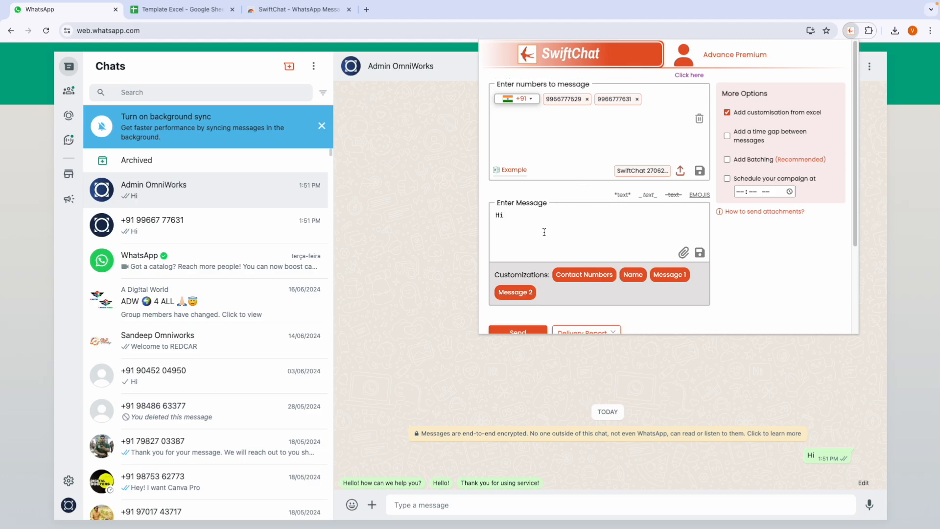
drag(544, 232, 451, 198)
drag(571, 229, 473, 206)
key(BackSpace)
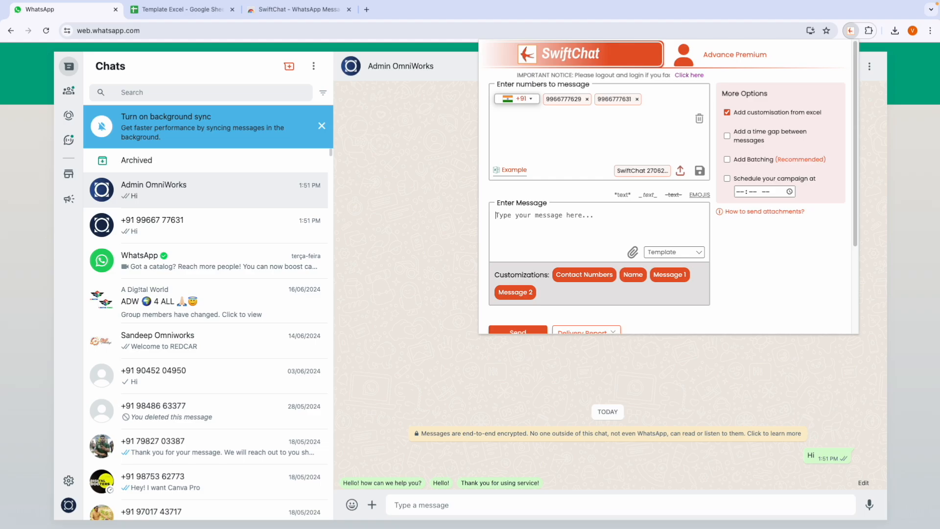
Step: Start the message with the {{Message 1}} and {{Name}} fields, removing the leading space
click(669, 274)
click(558, 223)
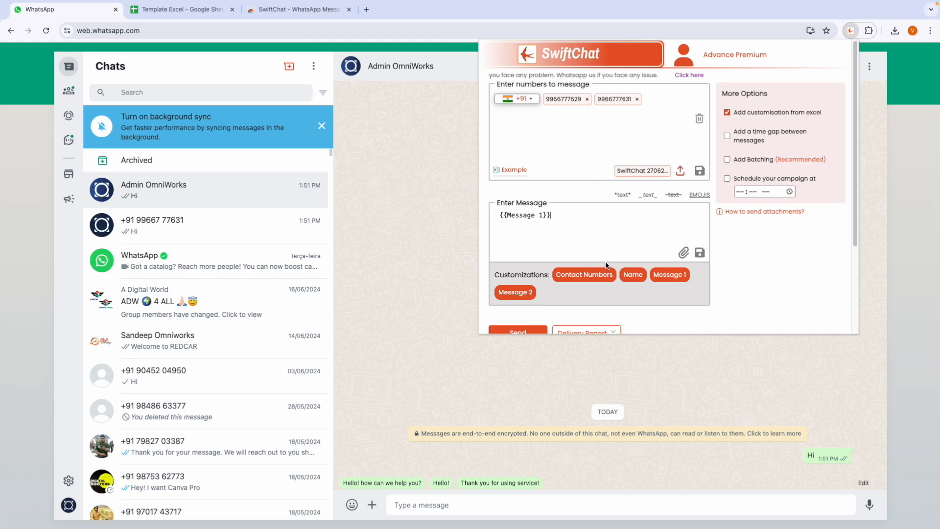
click(632, 274)
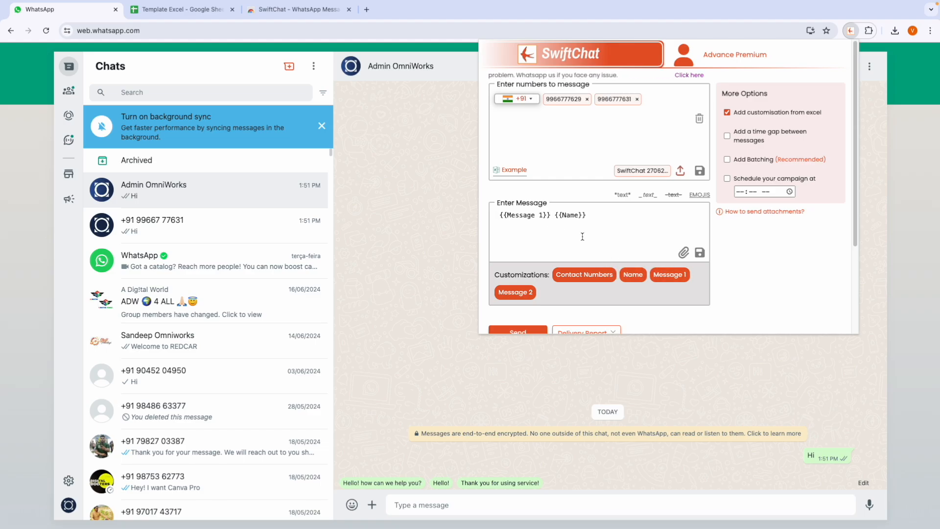
click(499, 216)
key(BackSpace)
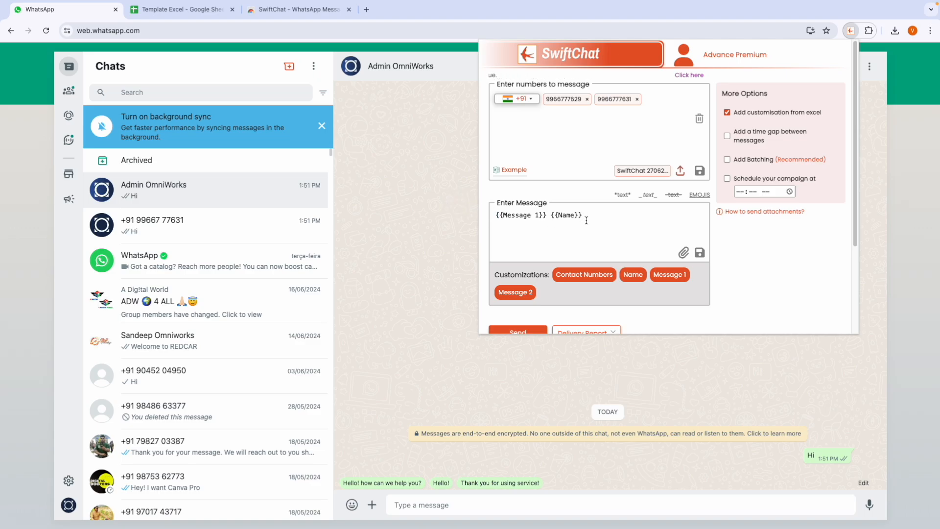
click(589, 216)
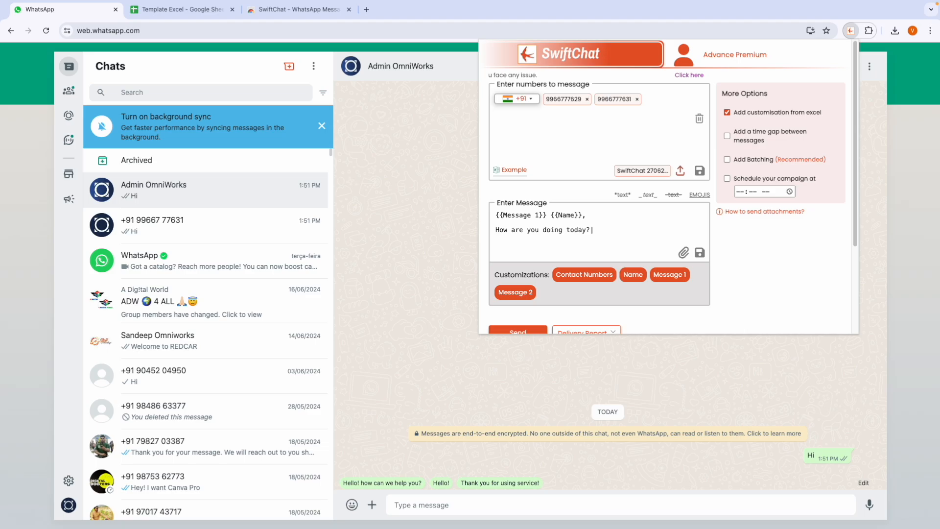
Step: Put {{Message 2}} on a new line after the question and delete the stray space before it
key(Return)
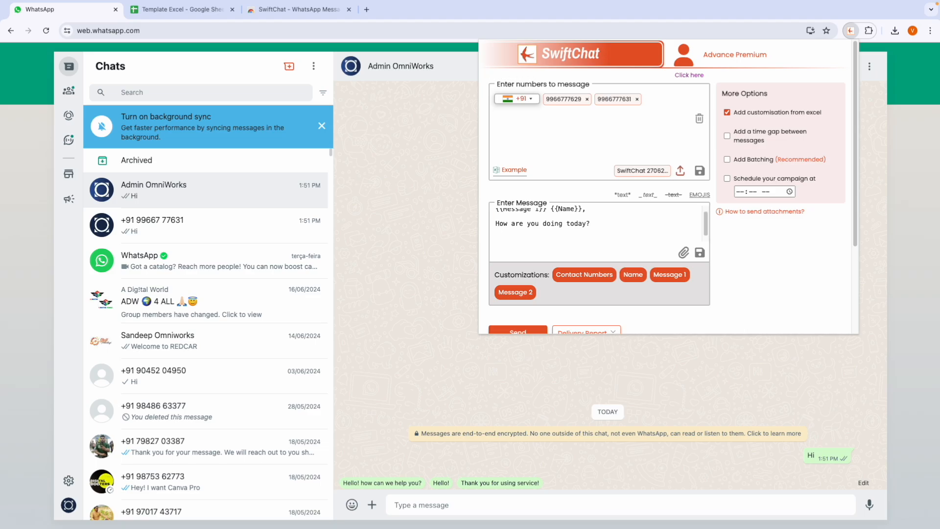
click(515, 292)
mouse_move(501, 237)
mouse_down()
mouse_move(485, 238)
mouse_move(488, 231)
mouse_up()
key(BackSpace)
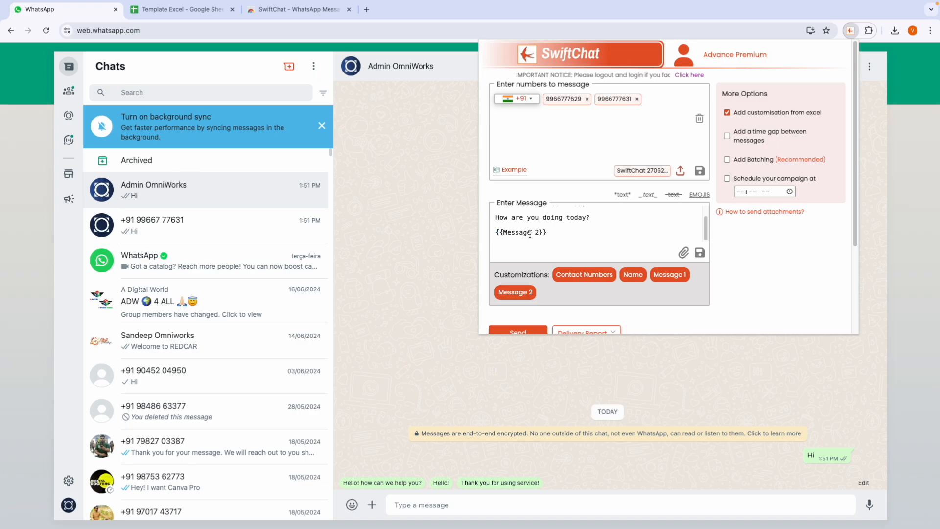
scroll(529, 234, up, 1)
double_click(509, 214)
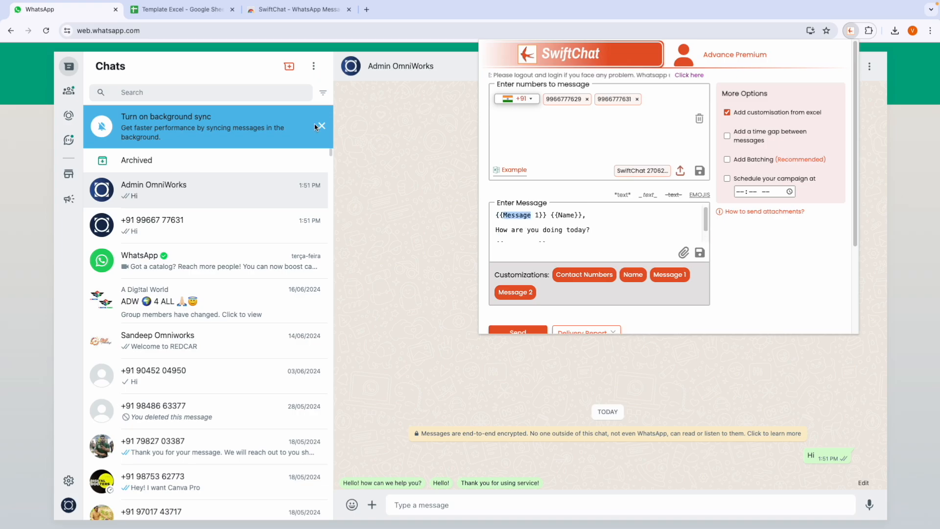
key(ctrl+Left)
Step: Review the Name, Message 1 and Message 2 columns and row 2 values in Excel
click(537, 121)
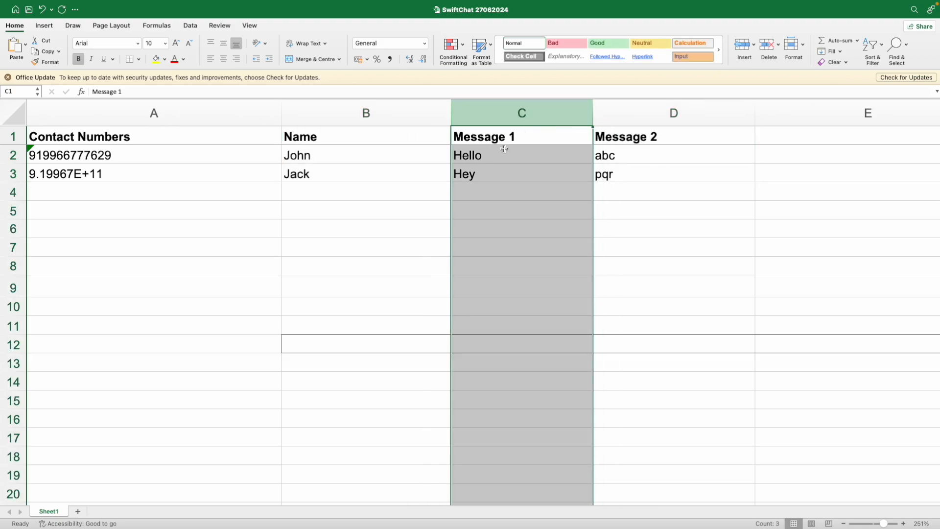
click(357, 112)
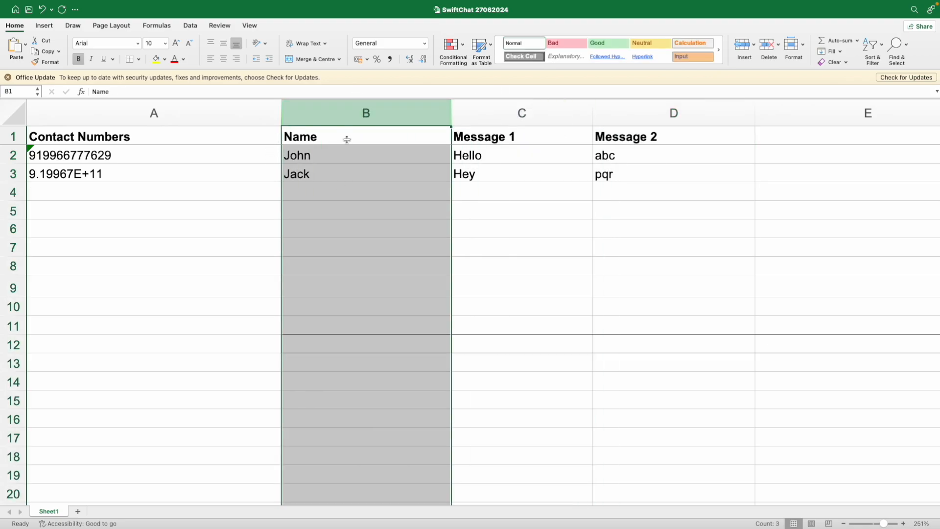
click(234, 158)
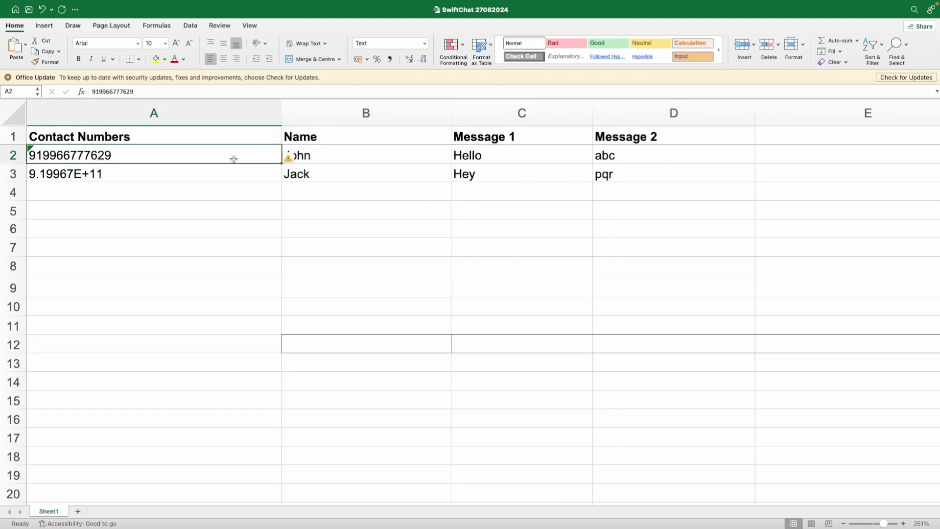
click(336, 159)
click(472, 161)
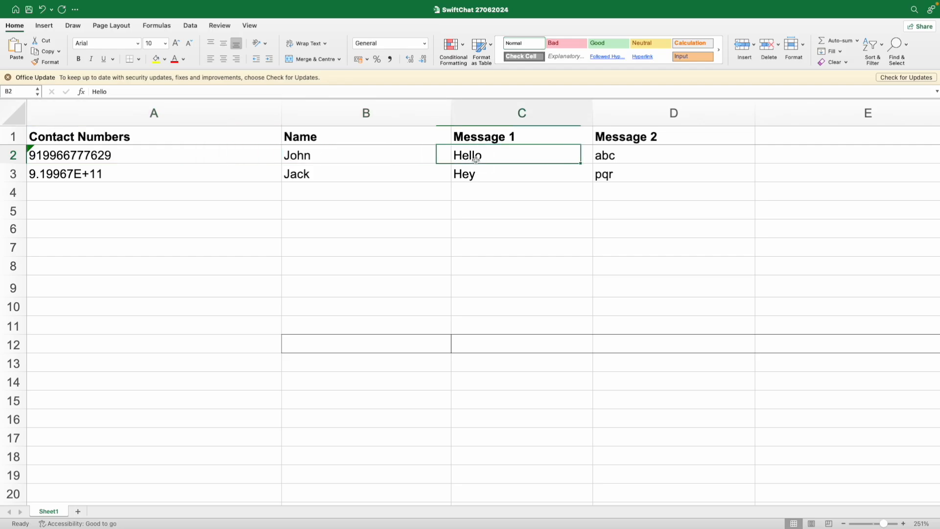
click(637, 160)
Step: Return to WhatsApp Web and scroll the SwiftChat panel down to Send
key(ctrl+Right)
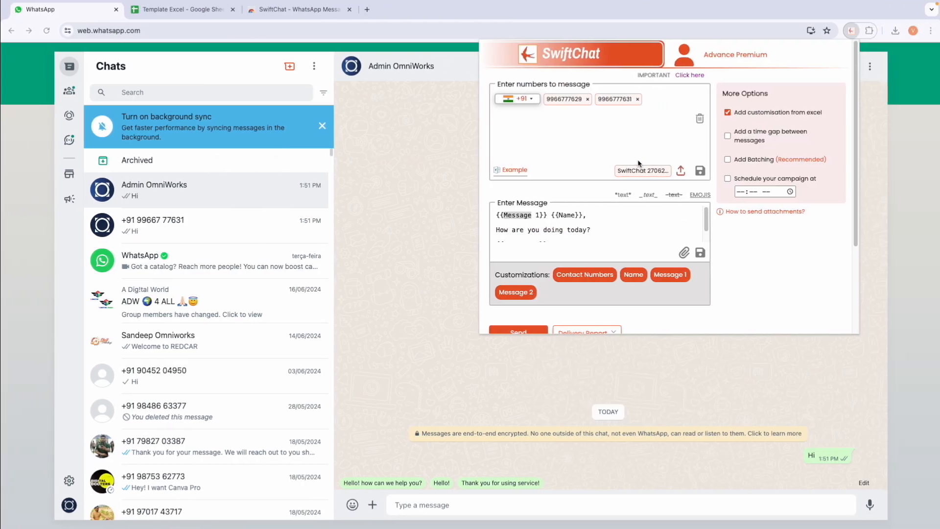
scroll(576, 226, down, 1)
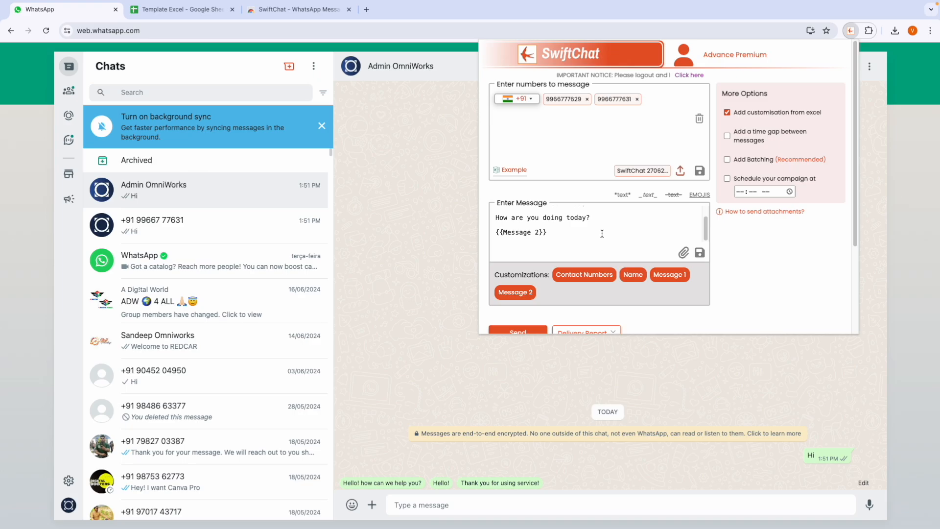
scroll(552, 280, down, 1)
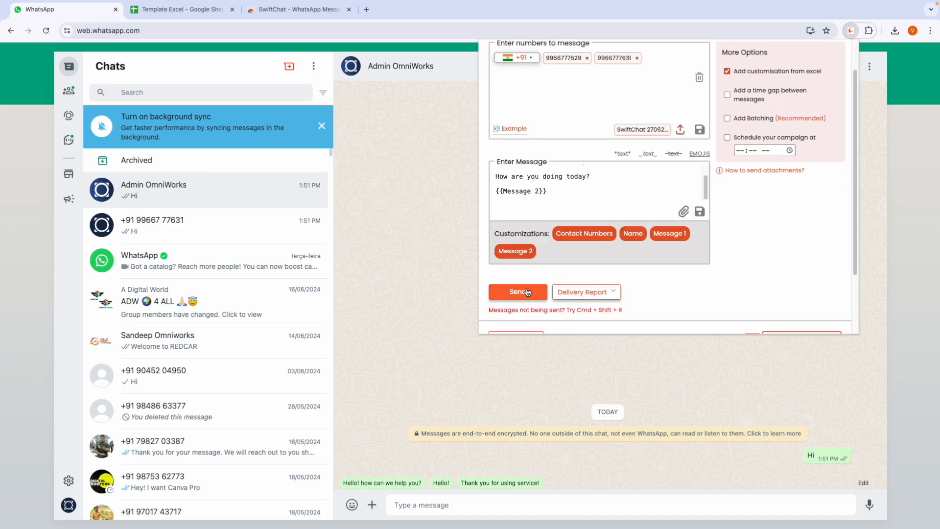
Step: Send the personalised campaign to both imported numbers
click(527, 293)
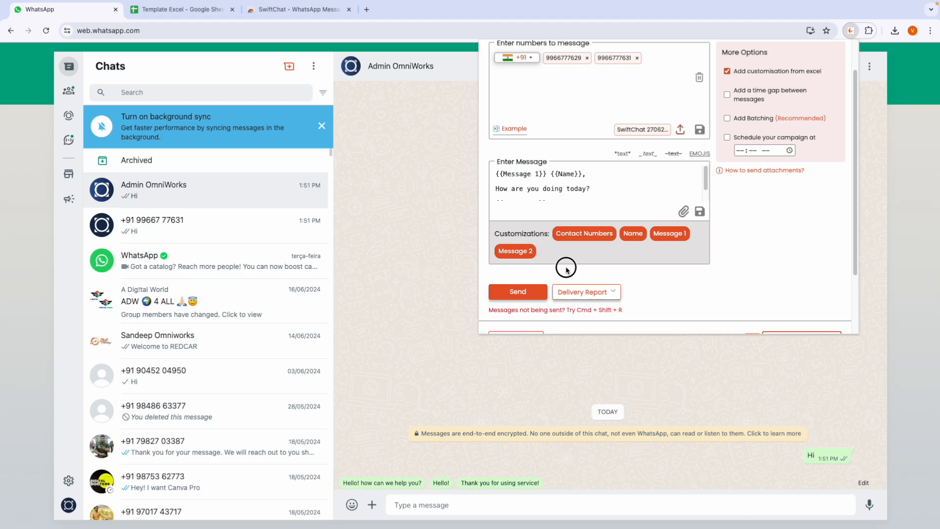
click(522, 298)
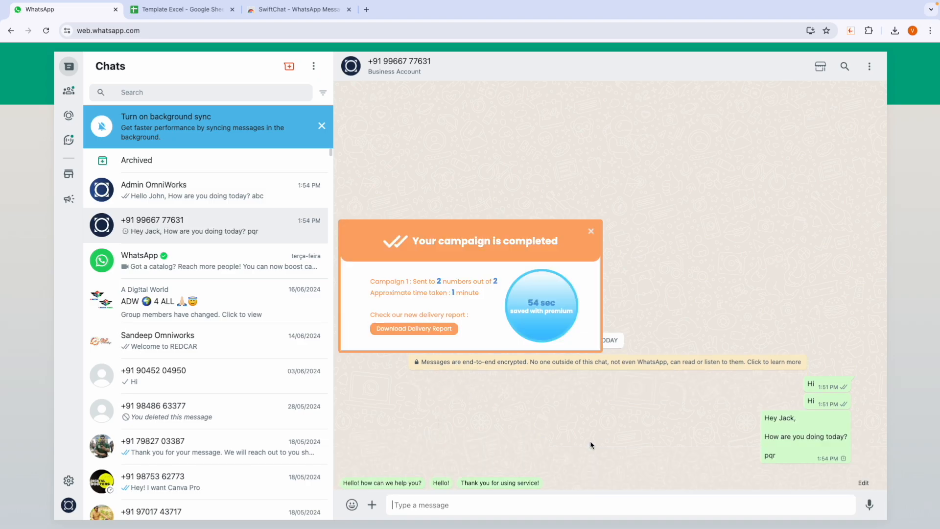
Step: Open the other recipient's chat and compare its Hello…abc message with the workbook row in Excel
click(590, 232)
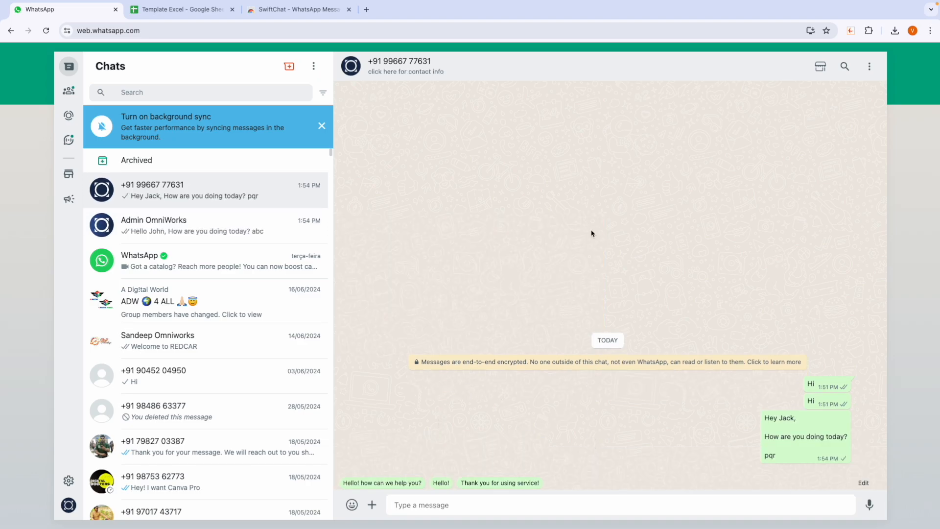
click(151, 221)
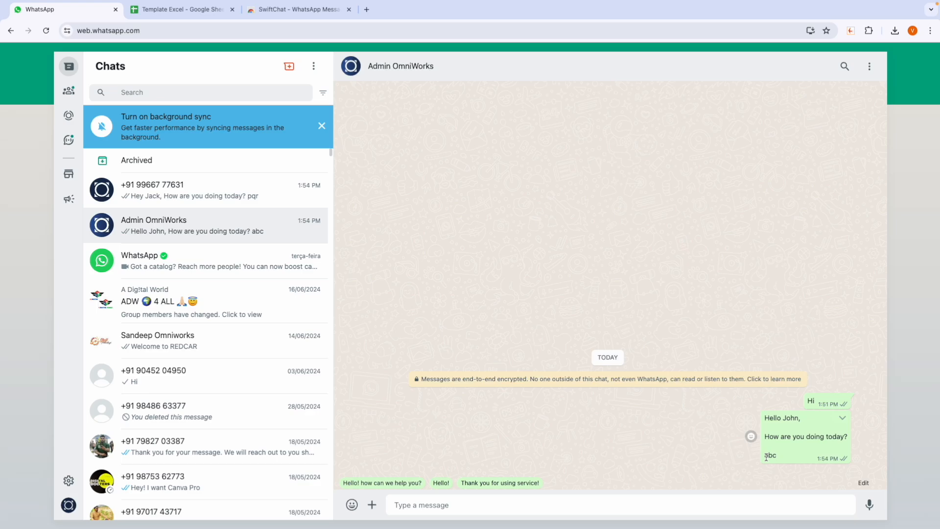
key(ctrl+Left)
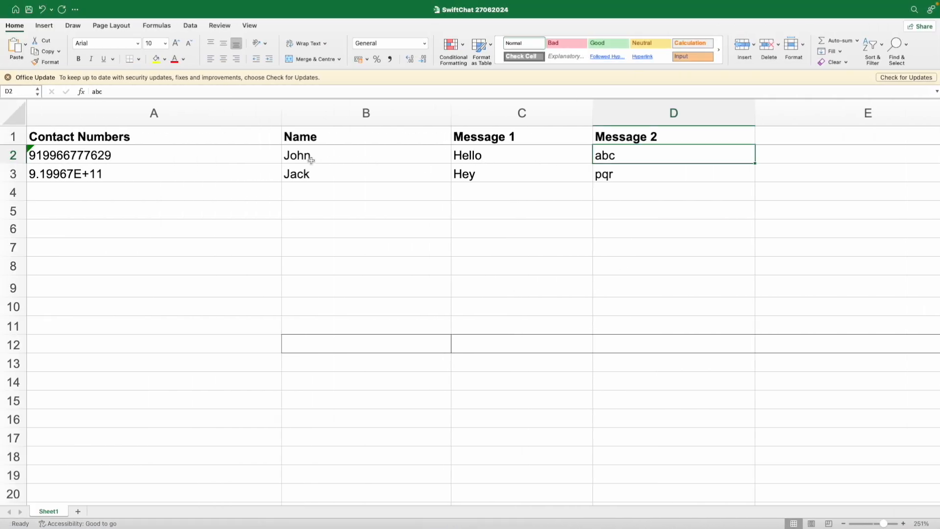
click(289, 156)
click(501, 159)
click(624, 159)
click(190, 157)
click(381, 169)
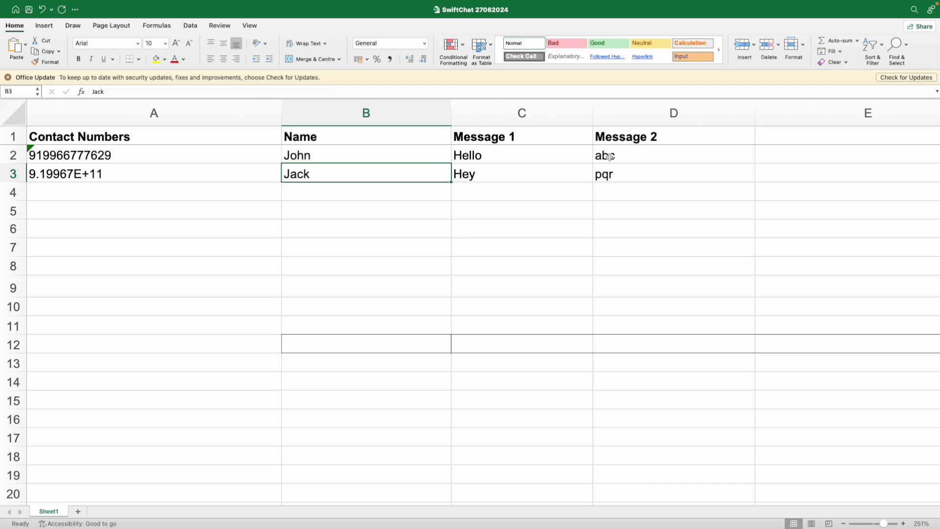
key(ctrl+Right)
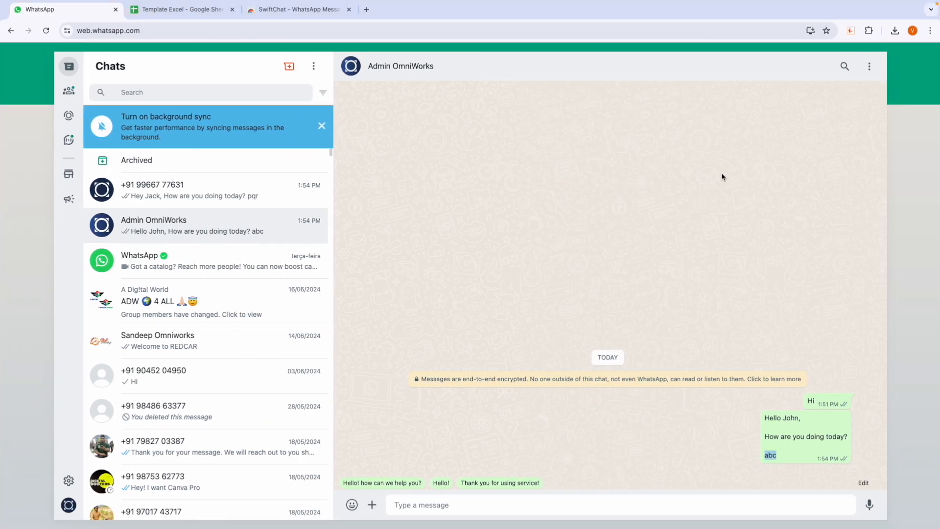
Step: Reopen the SwiftChat panel and turn on a random 5-second gap between messages
click(749, 435)
click(850, 30)
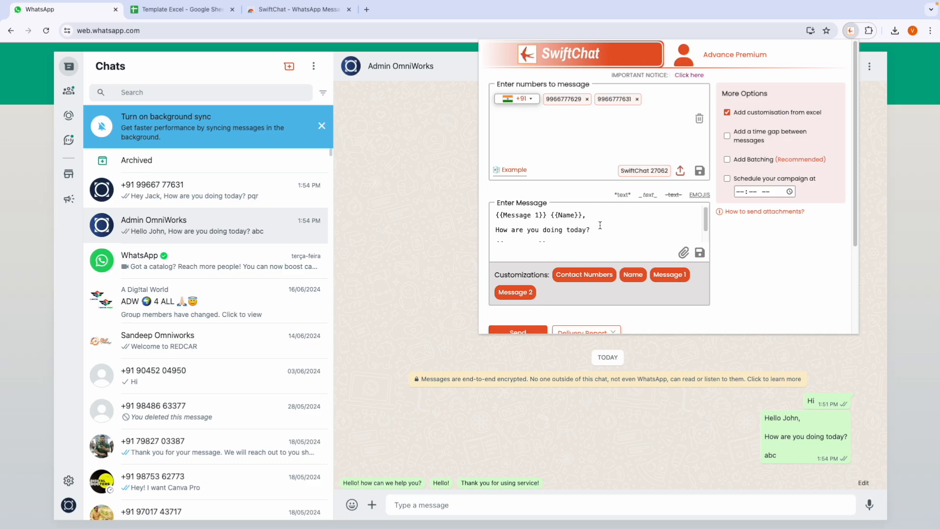
click(746, 135)
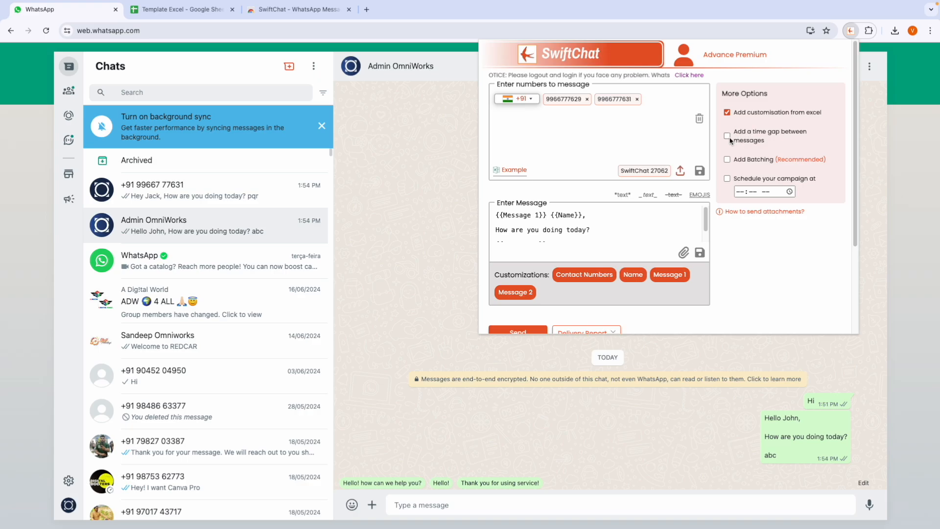
click(727, 136)
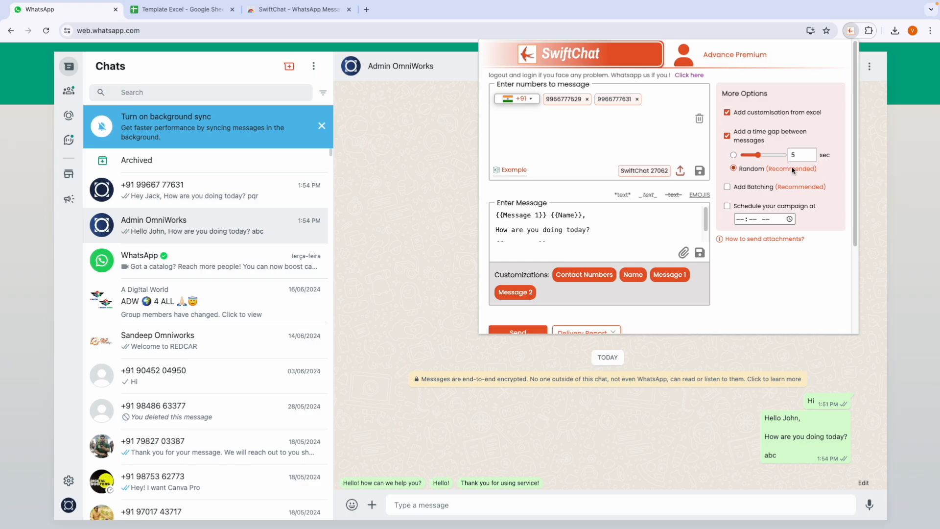
Step: Turn on batching with 20 messages per batch and a 60-second gap between batches
click(727, 187)
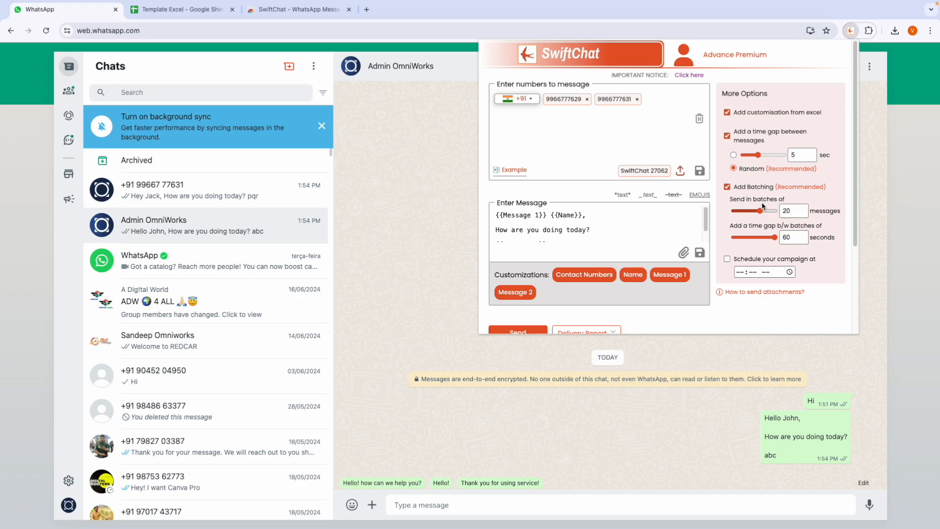
double_click(794, 211)
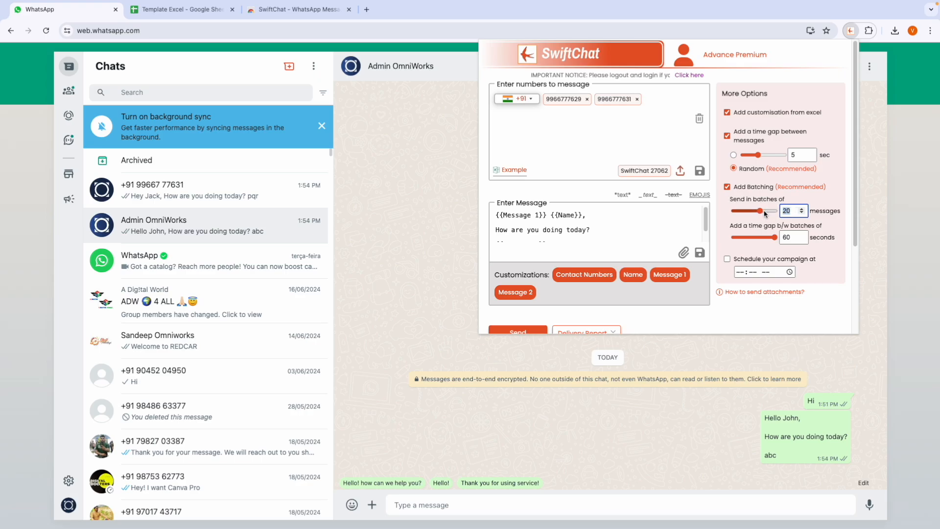
double_click(793, 237)
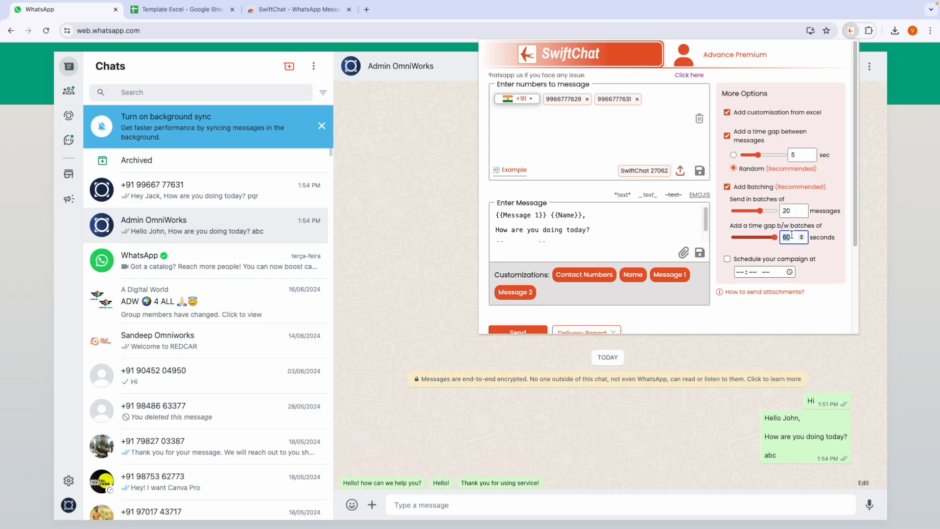
click(766, 239)
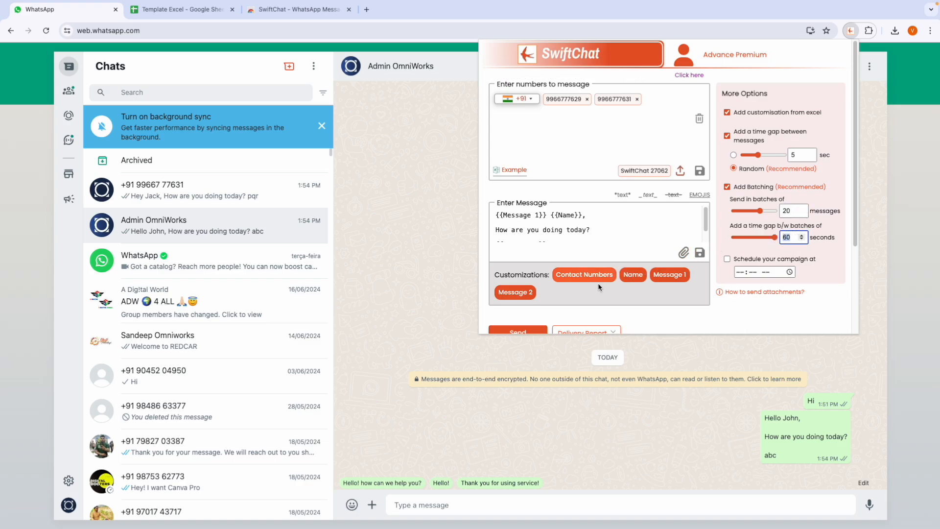
scroll(548, 312, down, 1)
scroll(727, 234, up, 1)
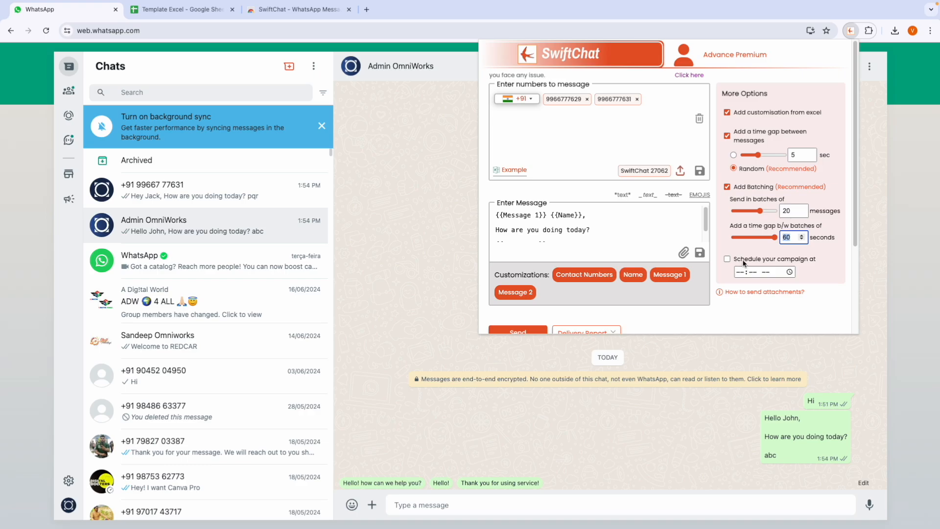
Step: Turn on campaign scheduling with a start time of 12:00 PM
click(744, 261)
click(727, 259)
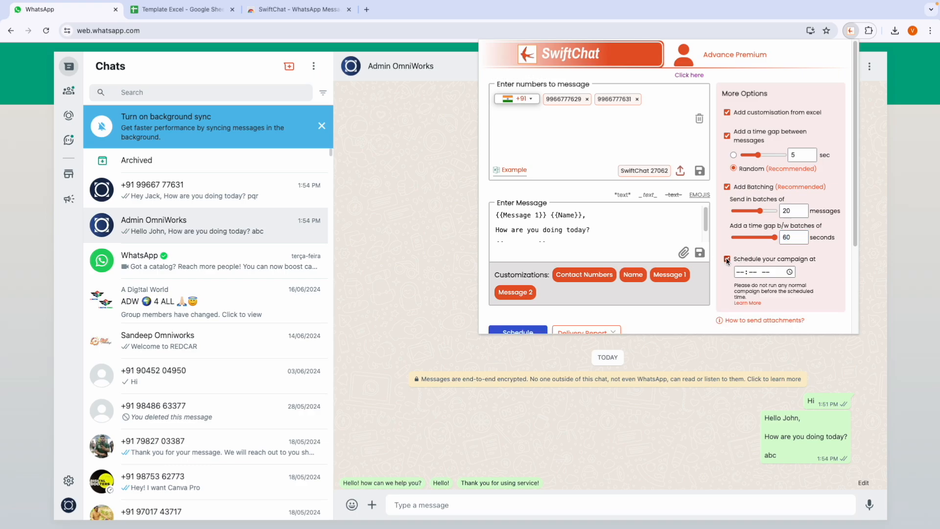
scroll(728, 260, down, 1)
scroll(728, 260, down, 3)
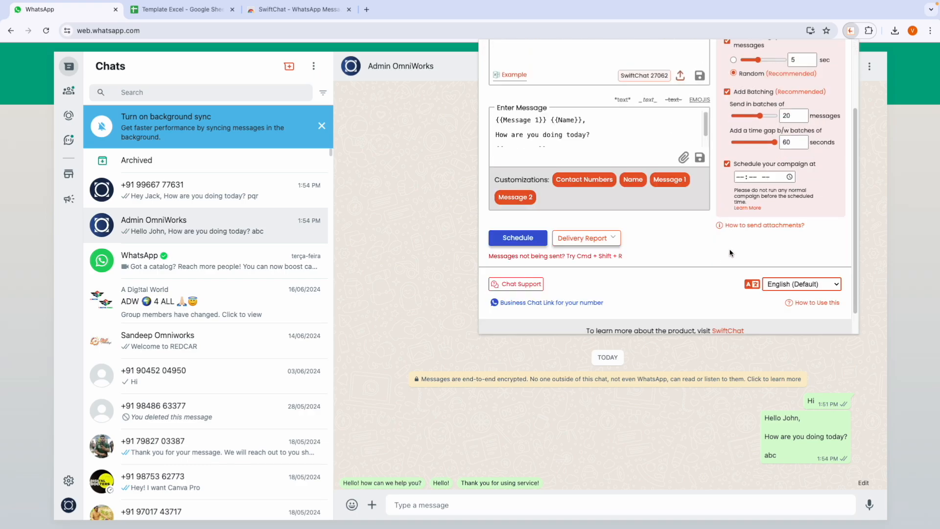
click(741, 177)
text(12:00 PM)
click(738, 196)
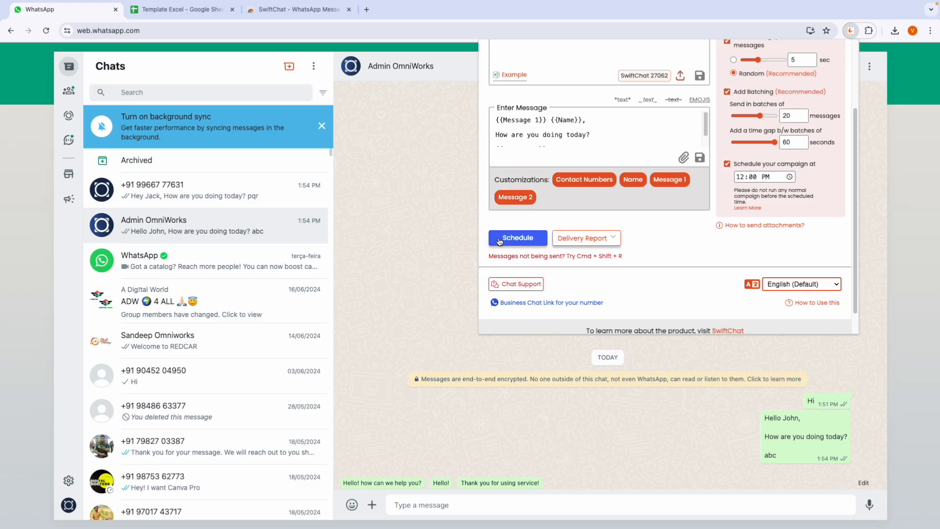
Step: Download the Campaign 3 delivery report CSV from the Delivery Report list
scroll(503, 244, up, 1)
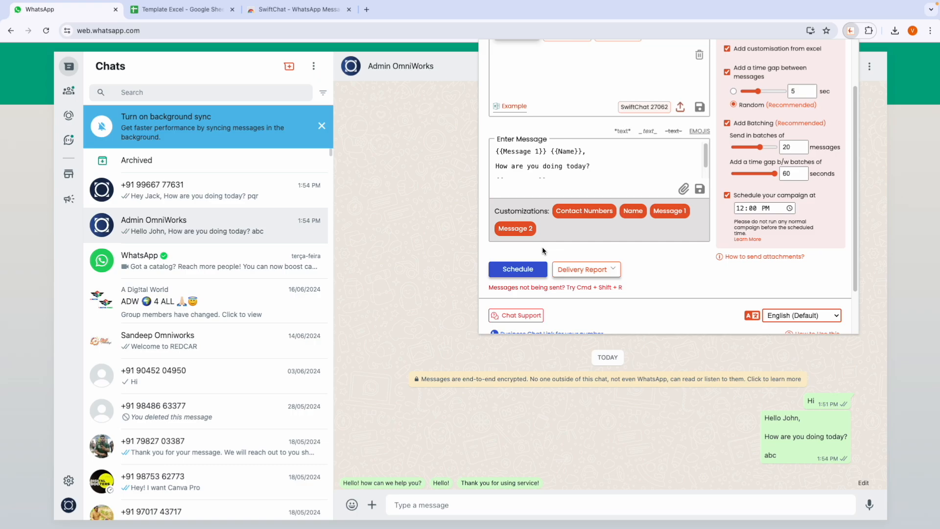
scroll(603, 266, up, 1)
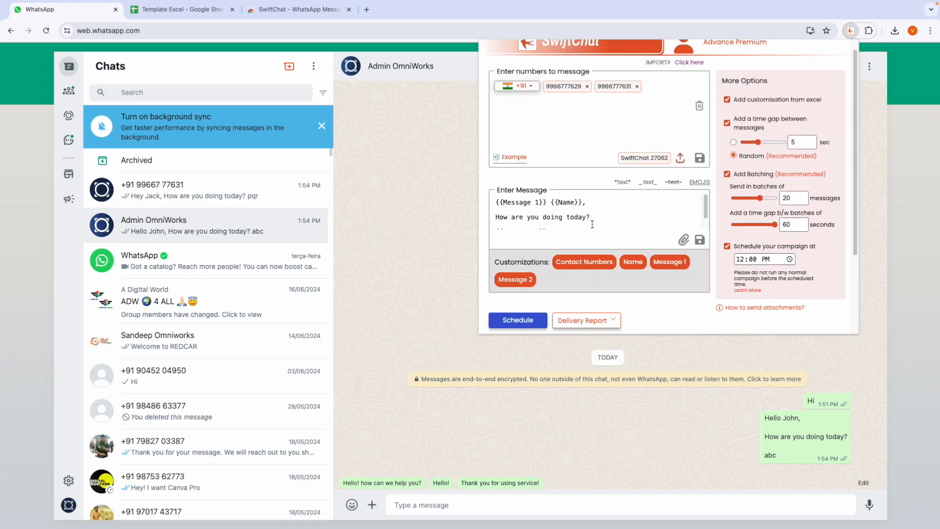
scroll(633, 243, down, 1)
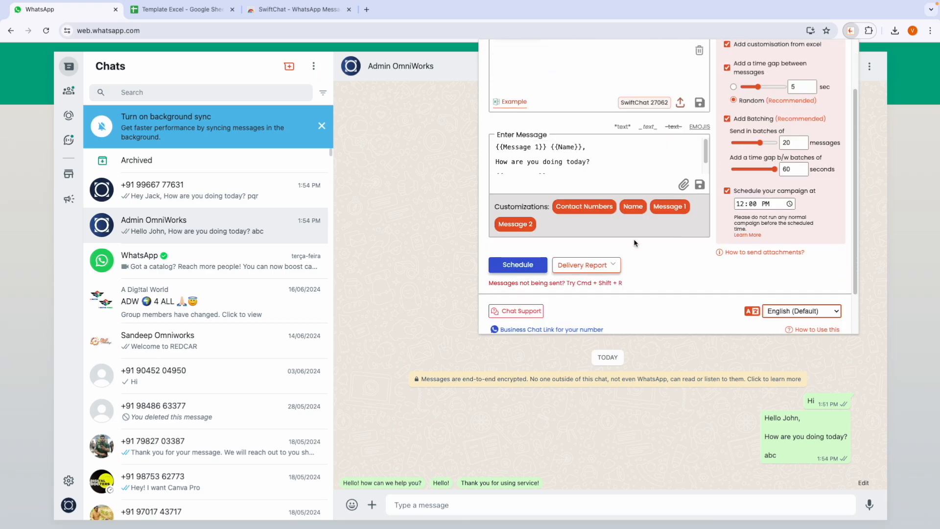
scroll(565, 259, down, 1)
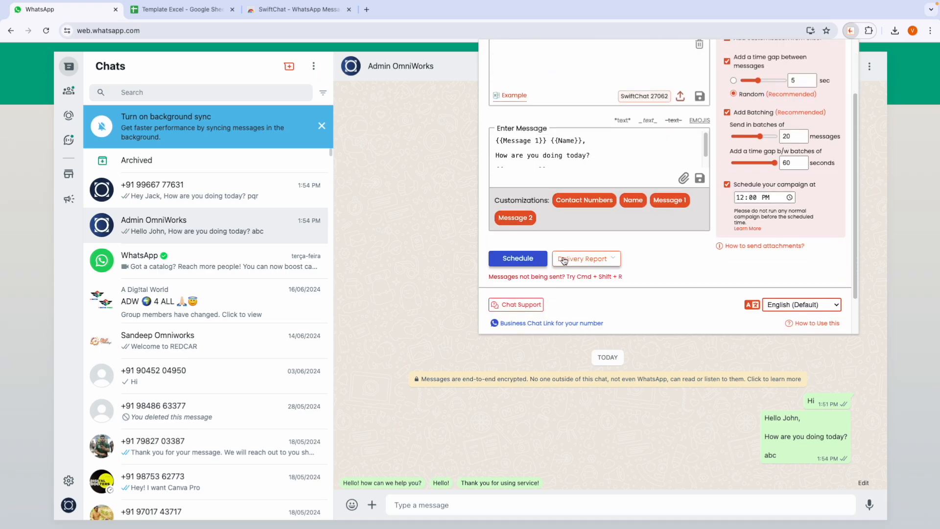
click(608, 253)
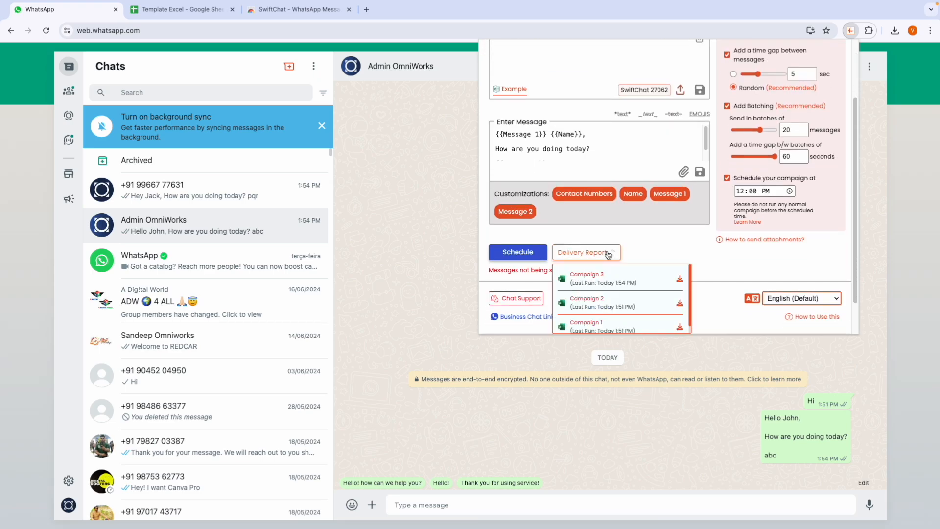
click(679, 282)
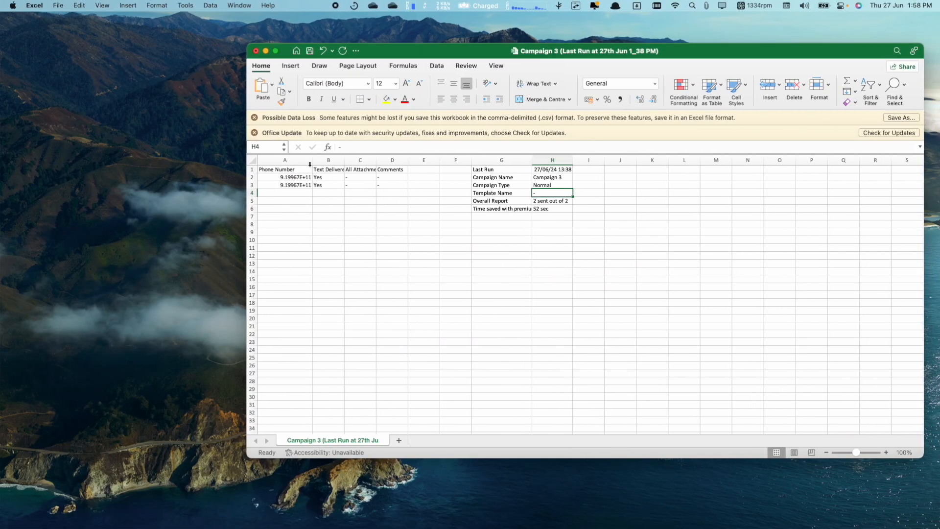
Step: Widen column A and review the Campaign 3 report: 2 of 2 sent, delivery, attachments, last run, 52 sec saved
drag(312, 160, 334, 160)
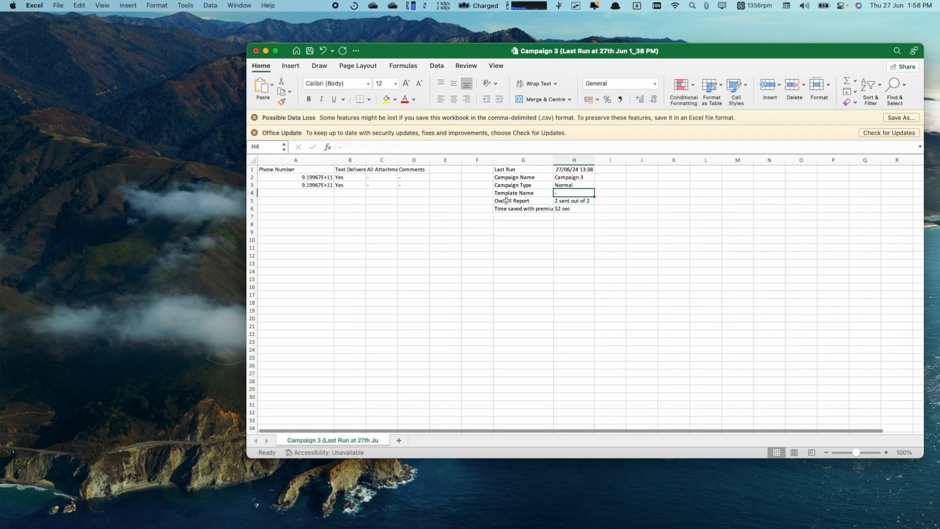
click(567, 201)
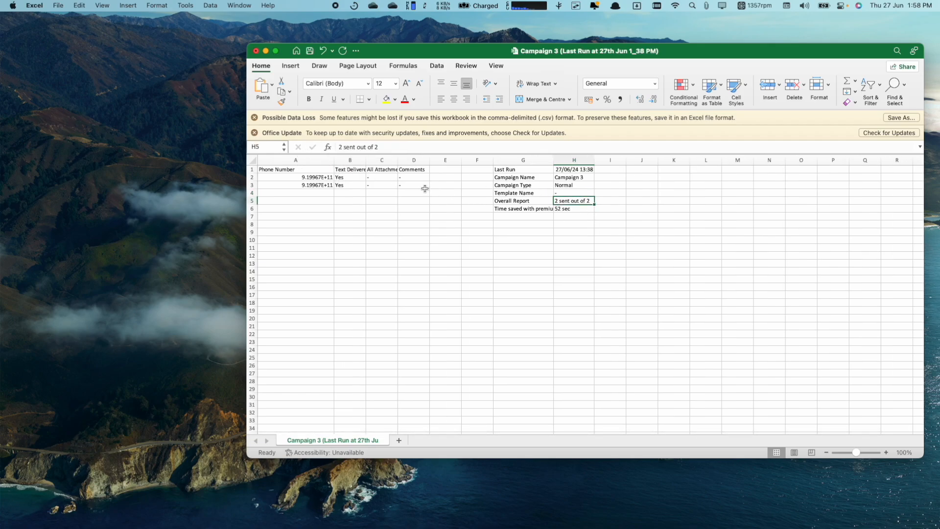
click(339, 179)
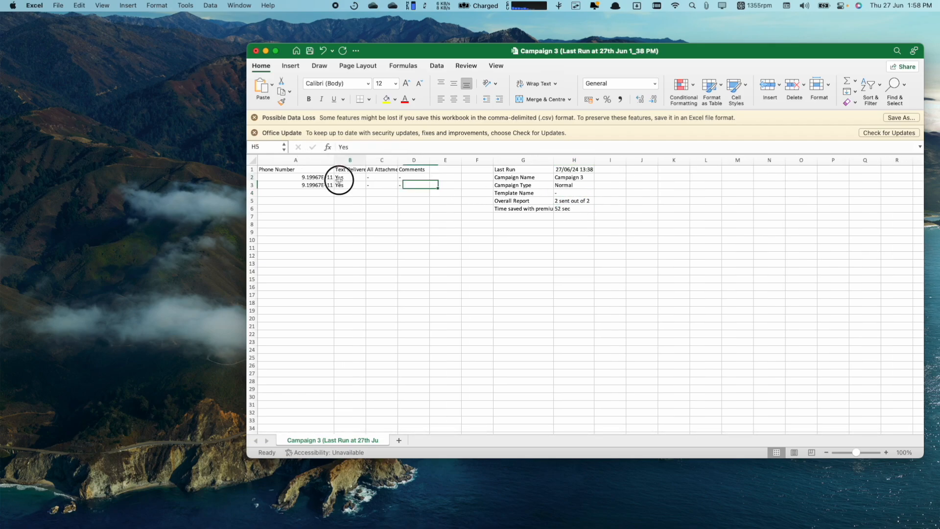
click(385, 177)
click(382, 185)
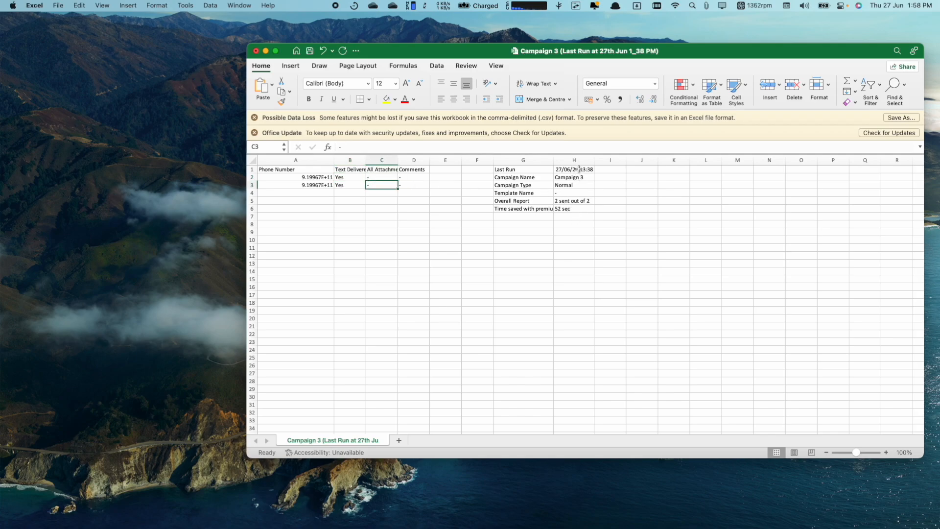
click(578, 169)
click(565, 211)
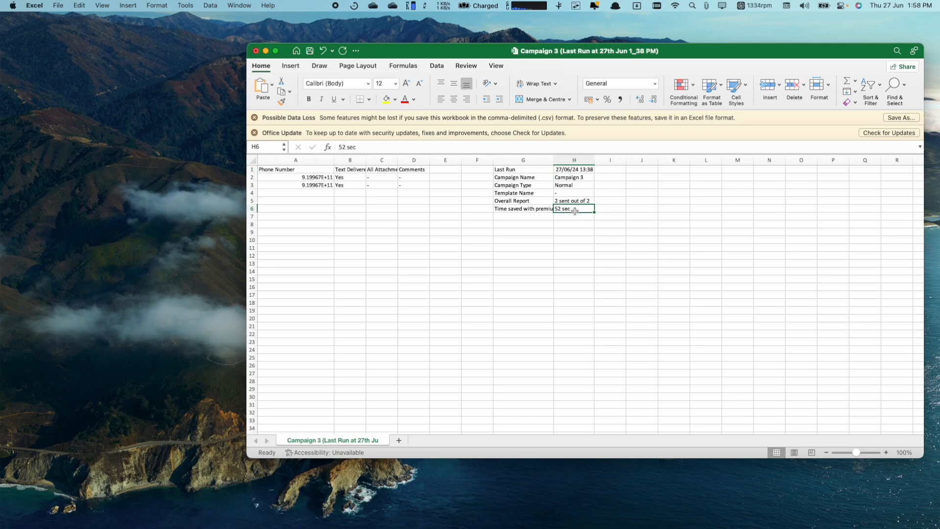
key(ctrl+Right)
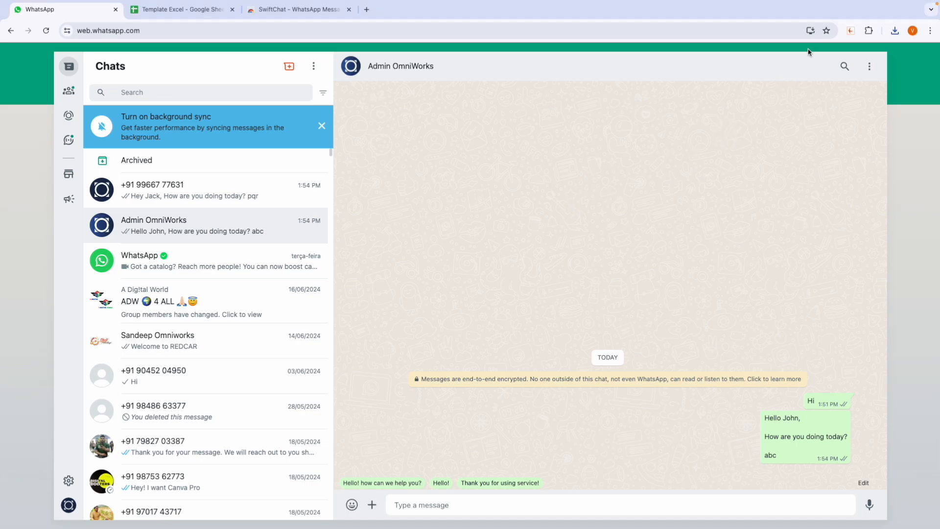
Step: Open the SwiftChat panel and switch its interface language to Hindi
click(850, 30)
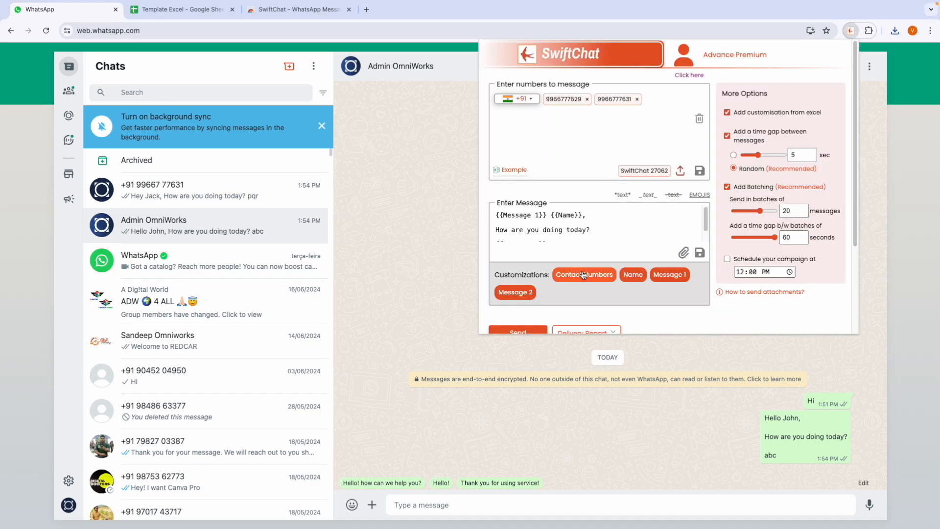
scroll(682, 274, down, 3)
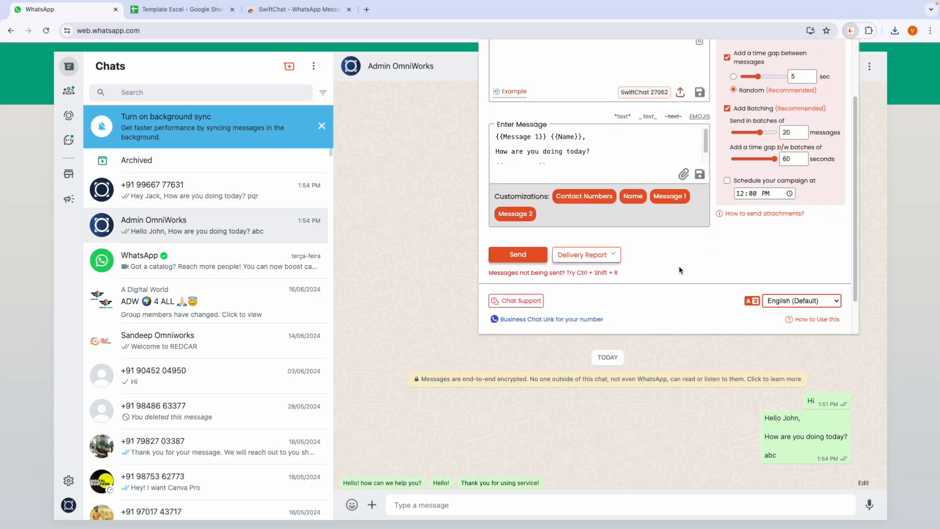
scroll(680, 269, down, 1)
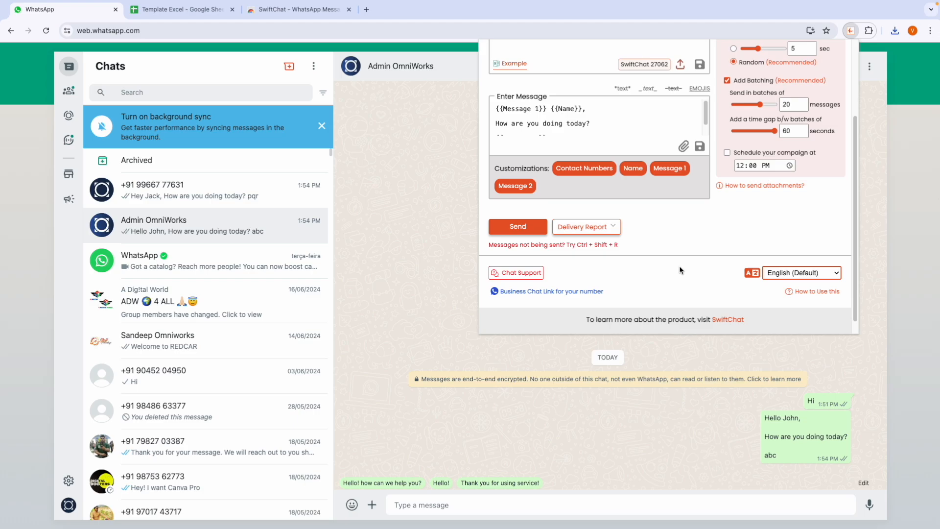
click(805, 275)
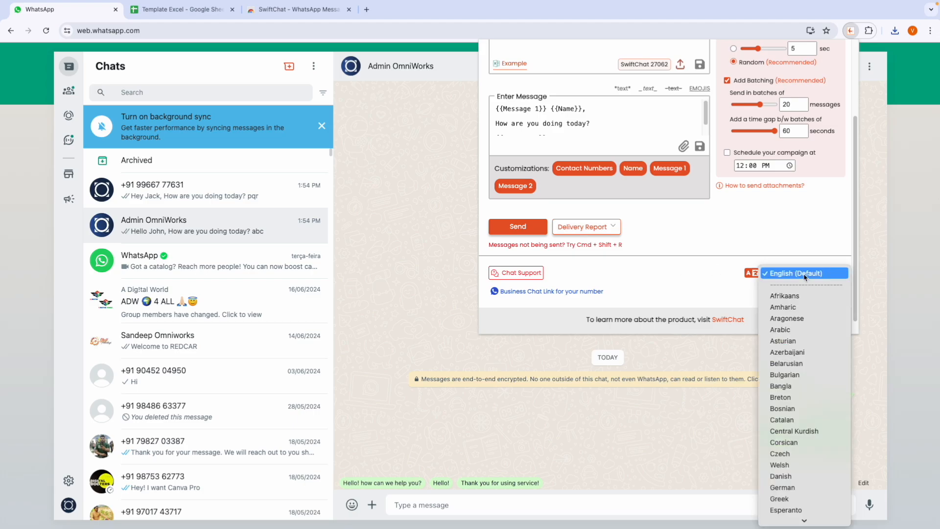
scroll(804, 279, down, 3)
click(803, 282)
Step: Switch the SwiftChat interface language to Telugu
scroll(787, 243, up, 3)
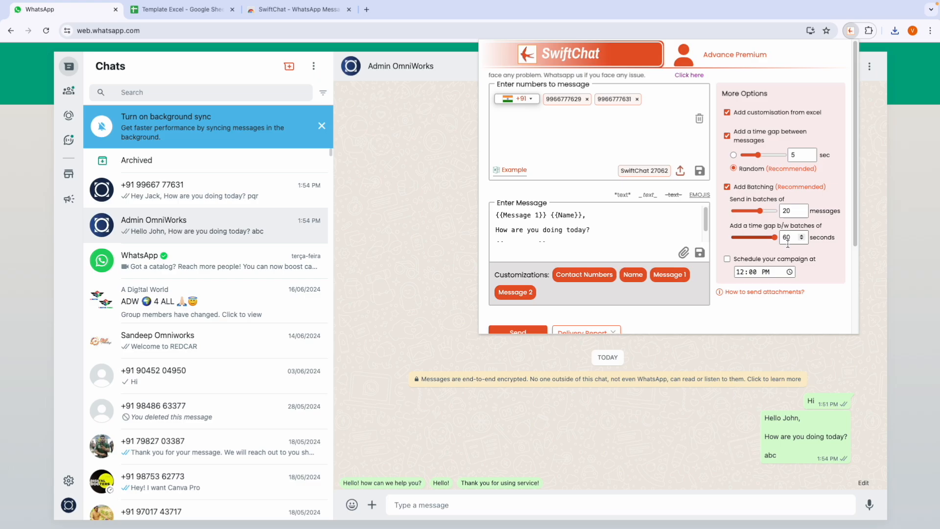
scroll(789, 260, down, 3)
click(795, 277)
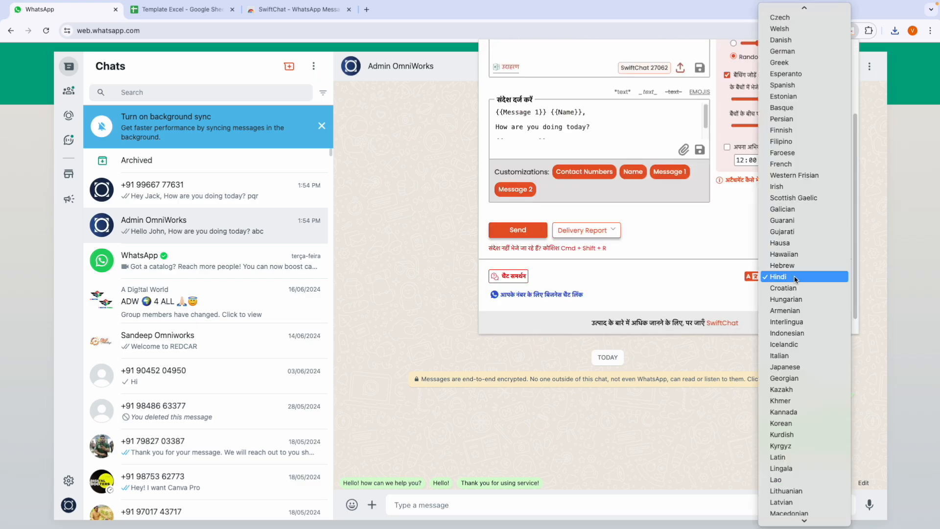
scroll(795, 279, down, 5)
click(795, 274)
Step: Set the SwiftChat interface language back to English (Default)
scroll(794, 272, up, 3)
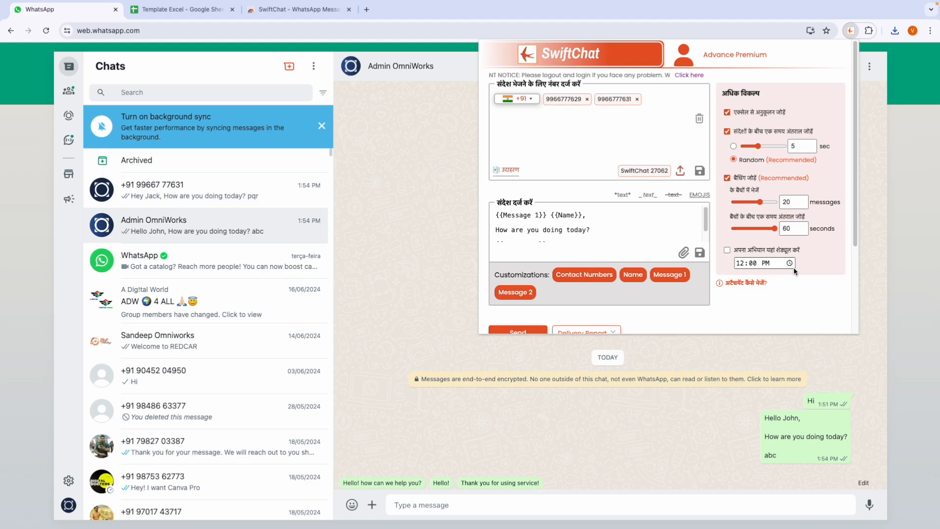
scroll(795, 270, down, 3)
click(797, 259)
scroll(798, 147, up, 10)
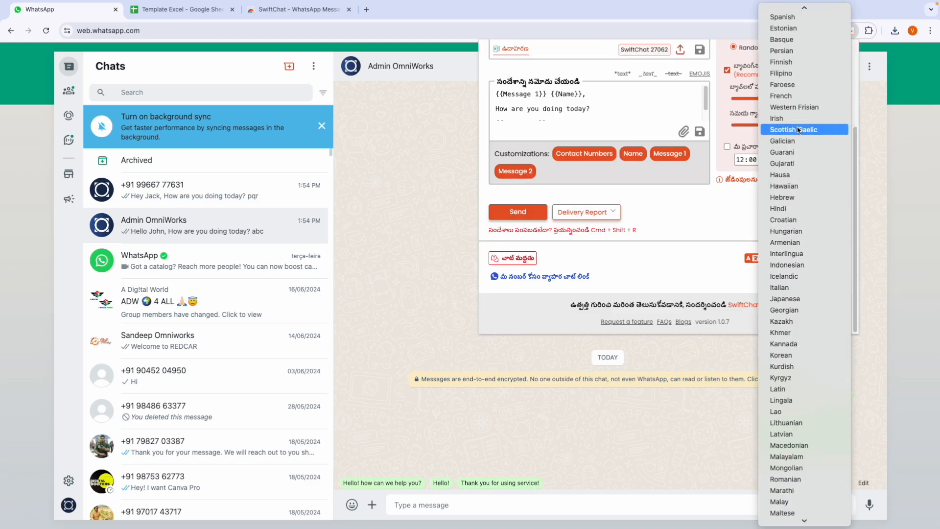
scroll(798, 130, up, 10)
click(793, 11)
scroll(619, 272, up, 2)
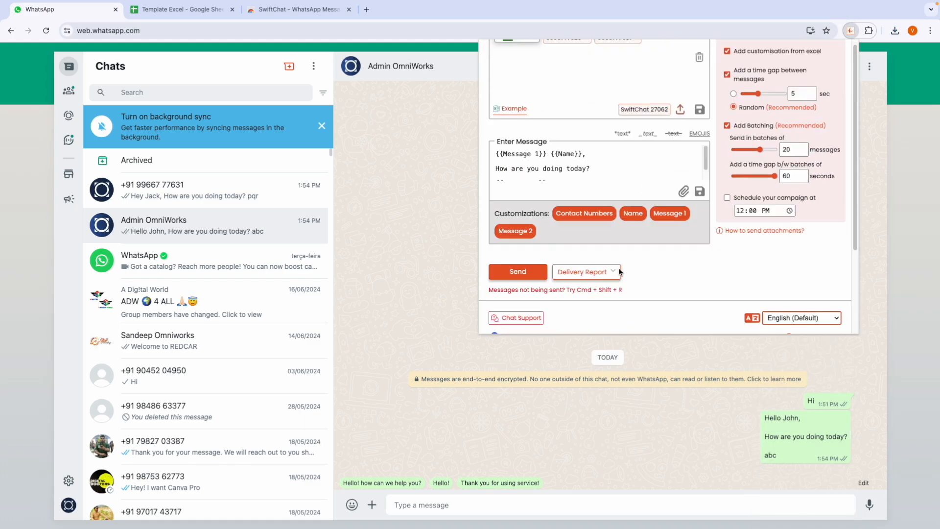
scroll(619, 273, down, 1)
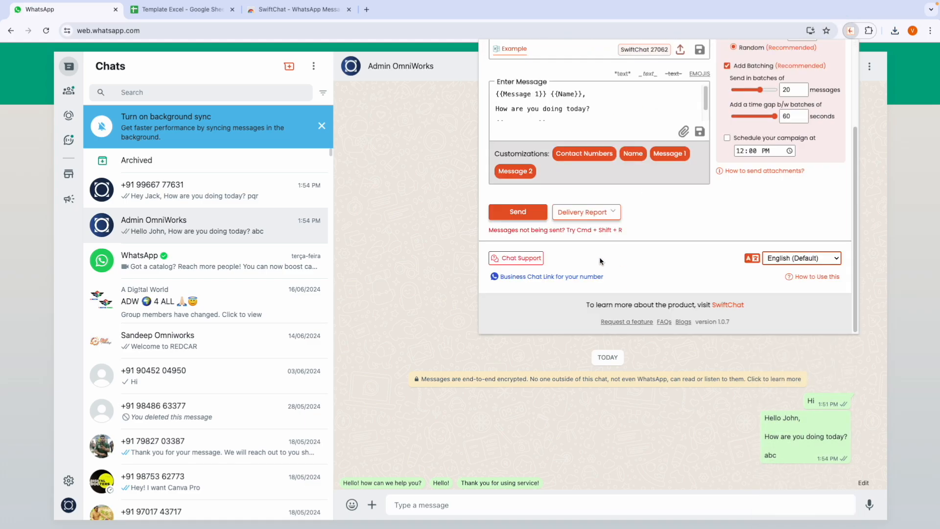
click(518, 259)
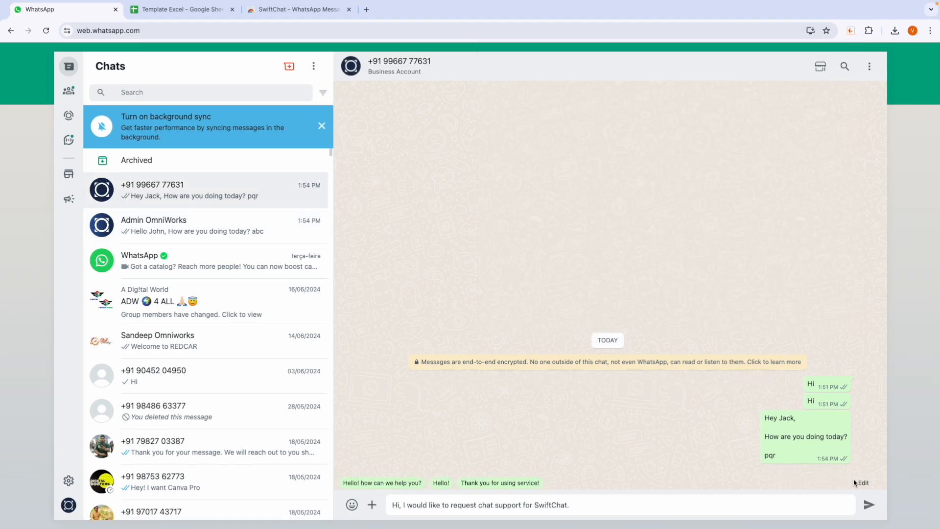
click(870, 507)
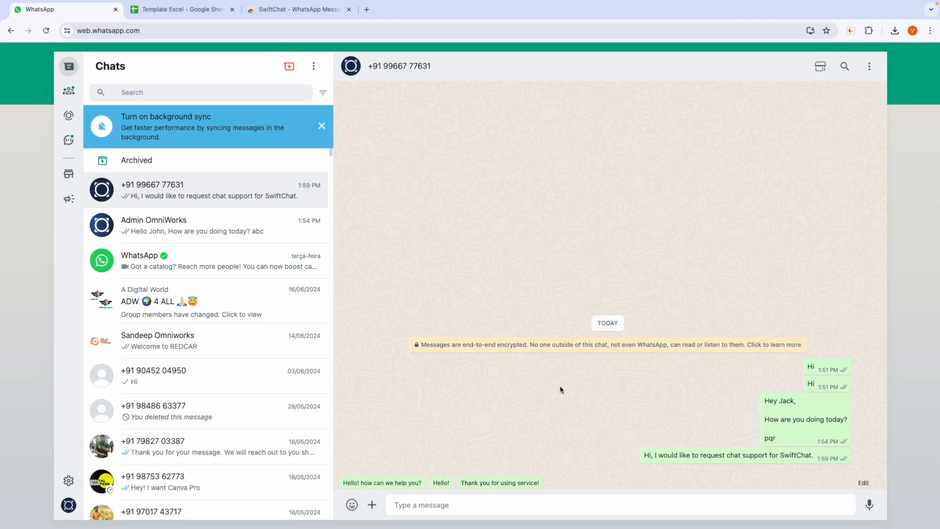
Step: Add 'How are you doing today?' as a quick reply and send 'Thank you for using service!'
click(865, 483)
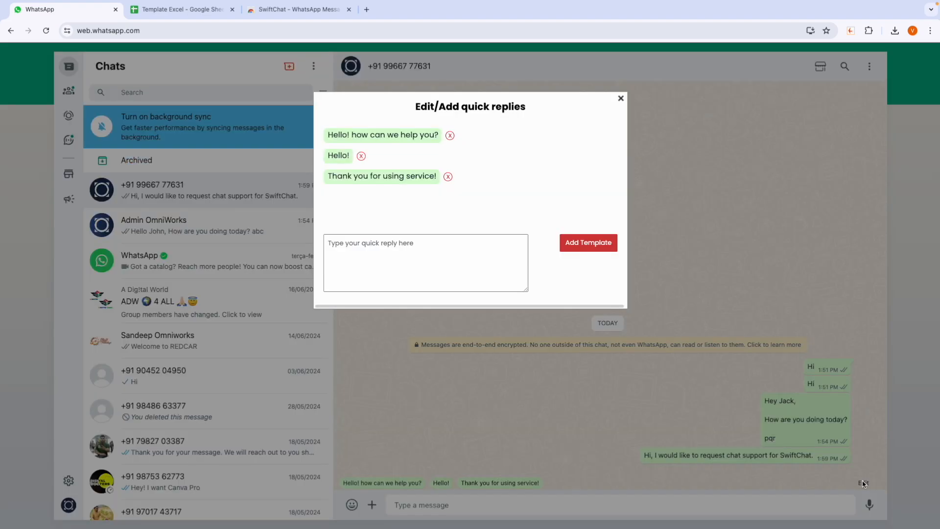
click(369, 261)
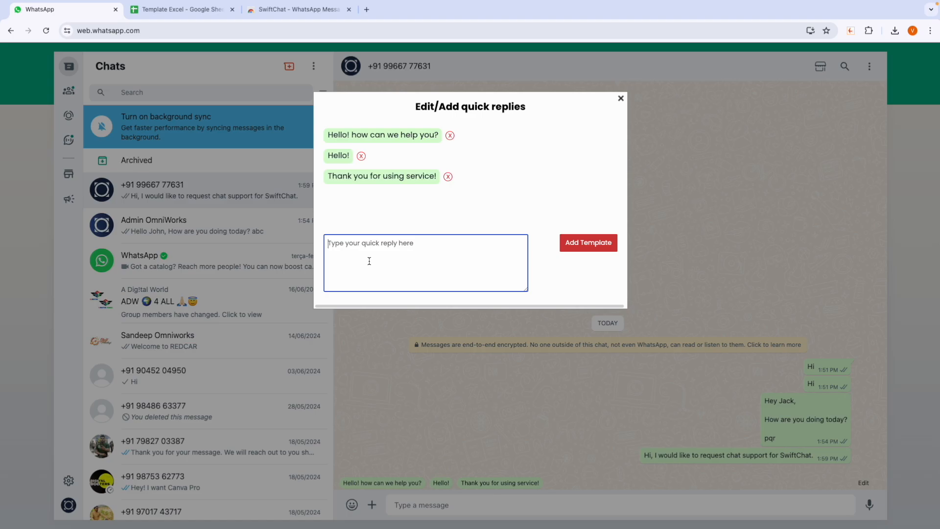
text(H)
click(614, 244)
click(620, 99)
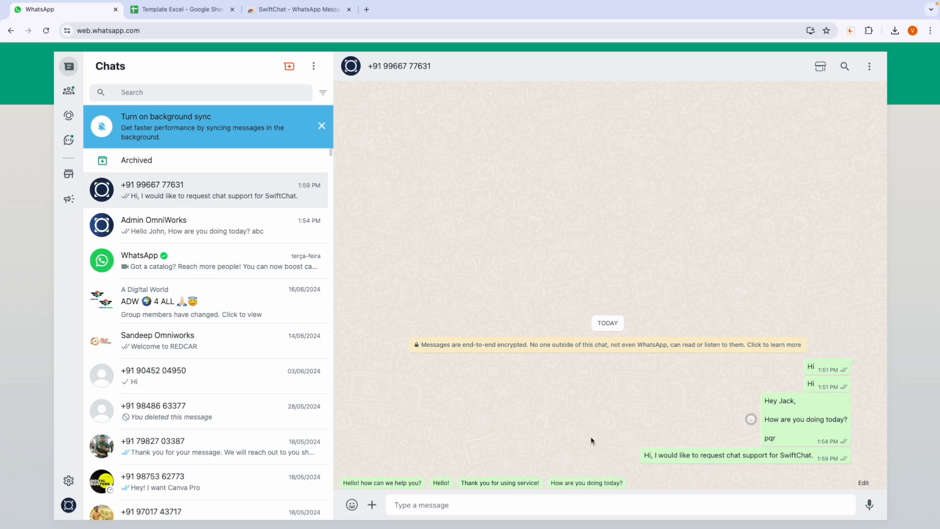
click(514, 485)
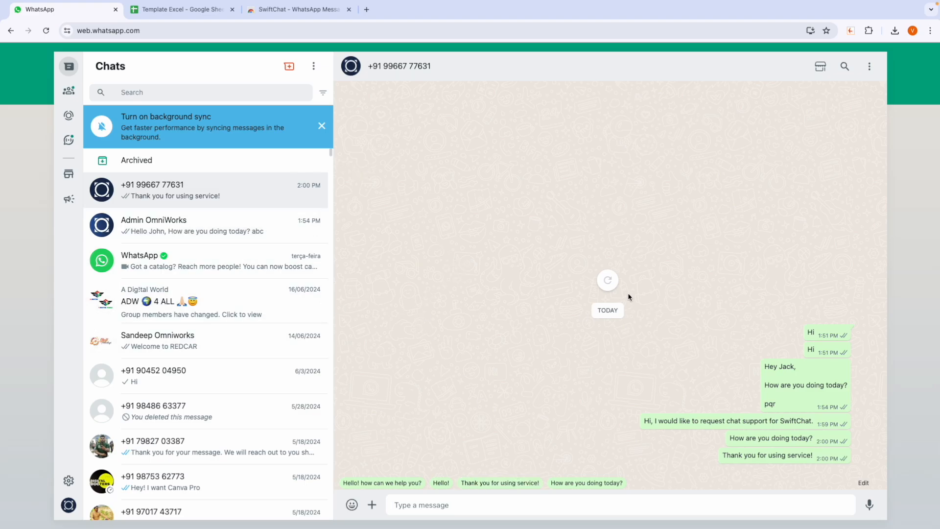
Step: Export the ADW 4 ALL group's member contacts to CSV and open the downloaded file
click(187, 302)
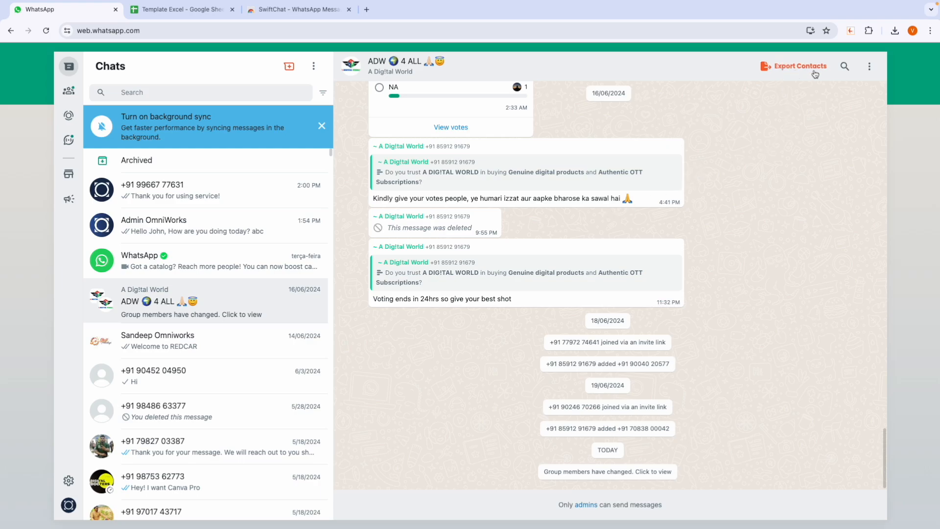
click(785, 70)
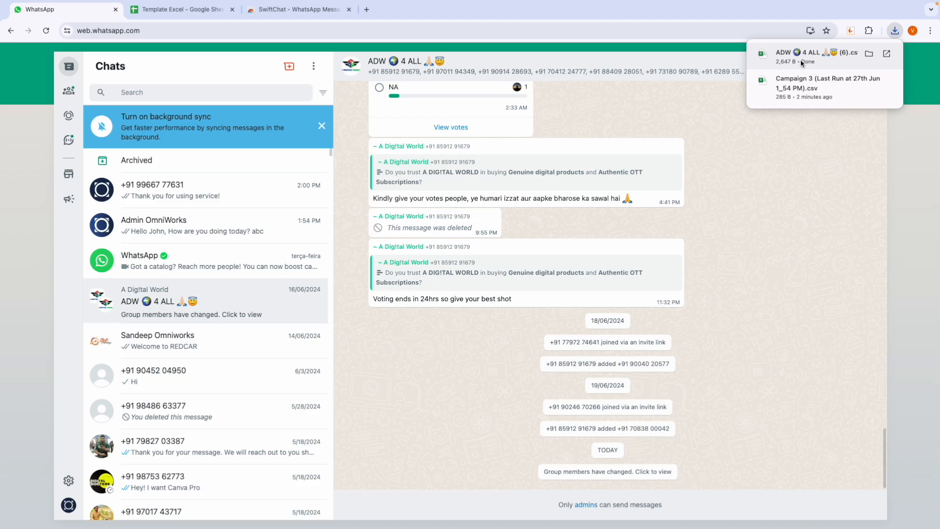
click(801, 63)
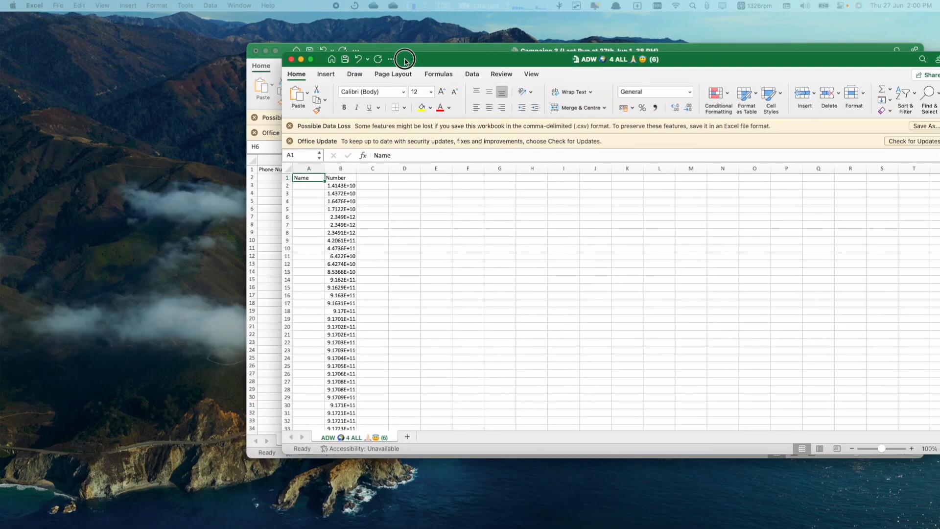
Step: Widen column B of the exported contacts sheet and scroll through the member phone numbers
drag(384, 51, 325, 51)
drag(264, 160, 310, 167)
scroll(307, 333, down, 10)
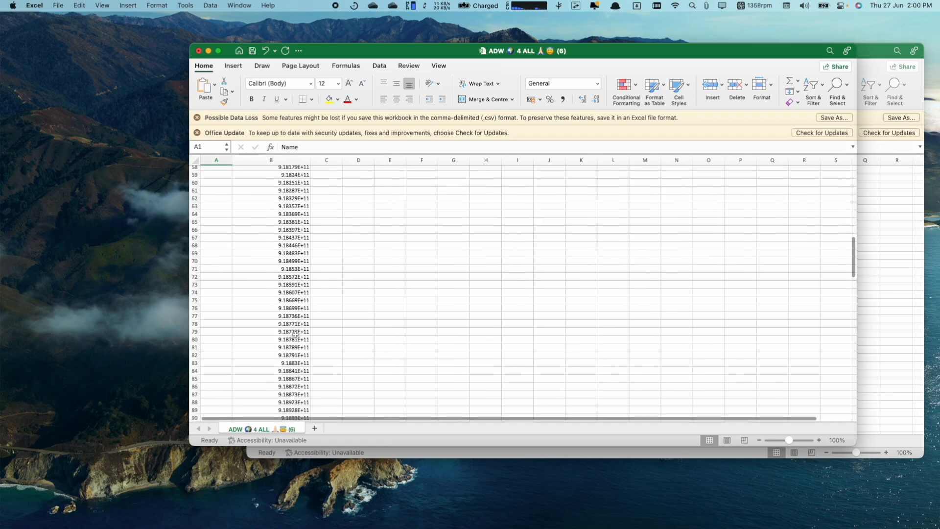
scroll(296, 334, down, 12)
click(282, 302)
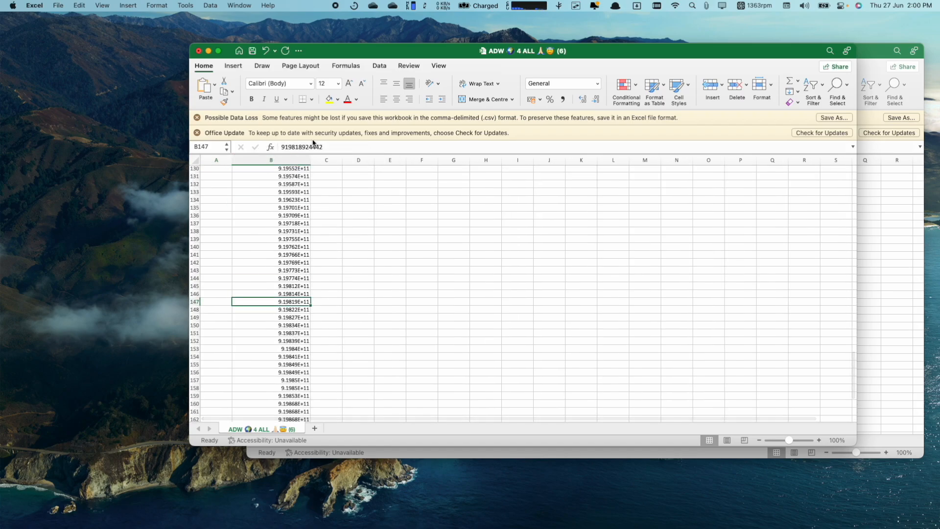
scroll(249, 304, down, 5)
click(292, 293)
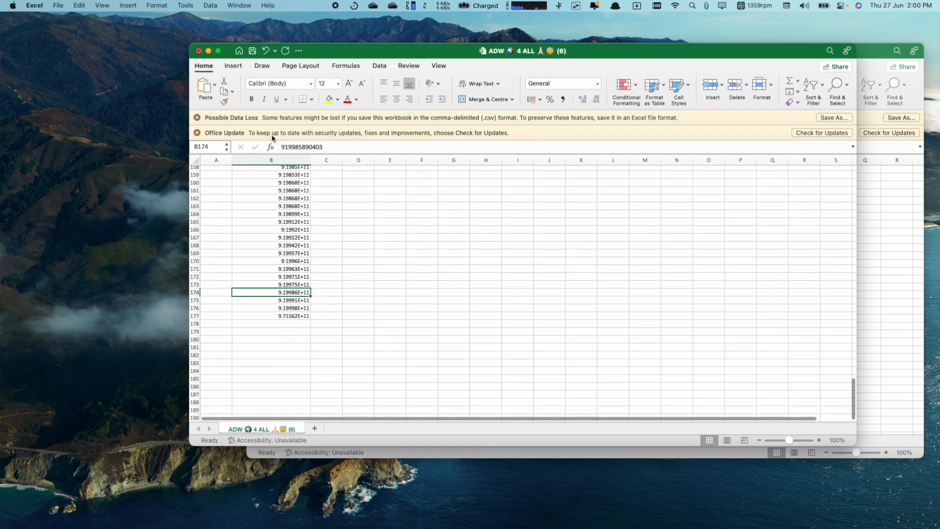
key(ctrl+Right)
click(850, 30)
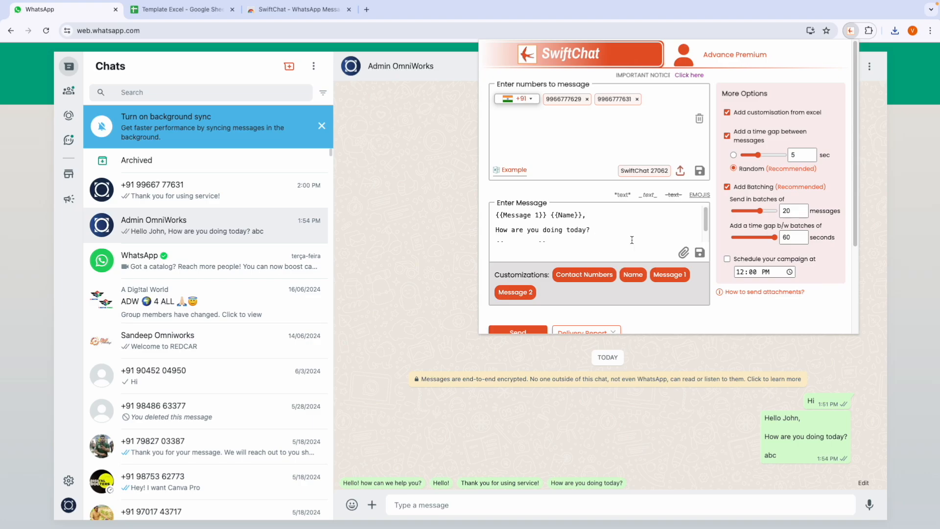
Step: Attach small.png from the Important Documents folder to the campaign message
scroll(632, 240, down, 3)
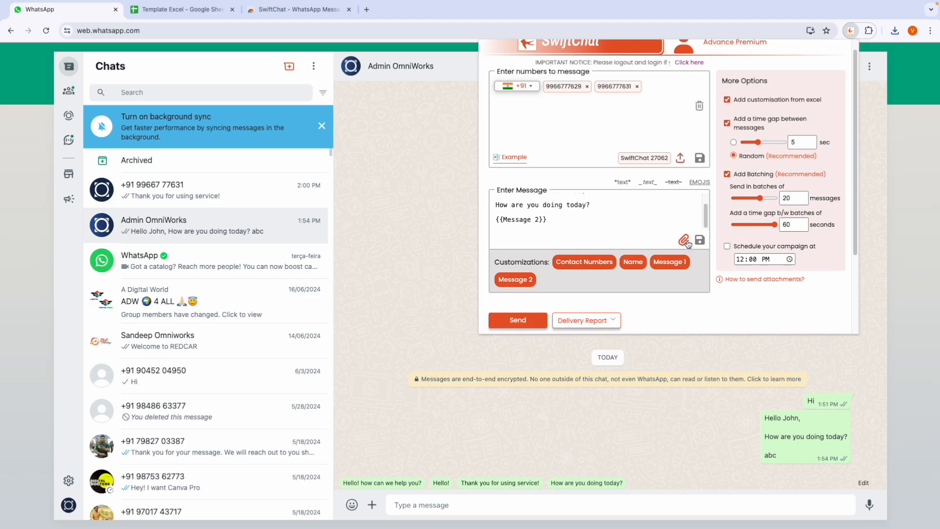
click(682, 240)
click(670, 319)
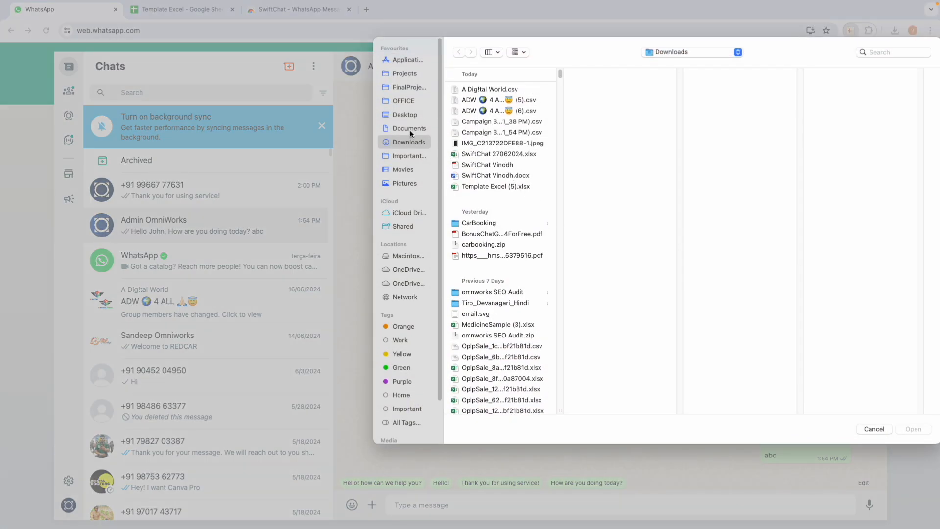
click(409, 128)
click(406, 169)
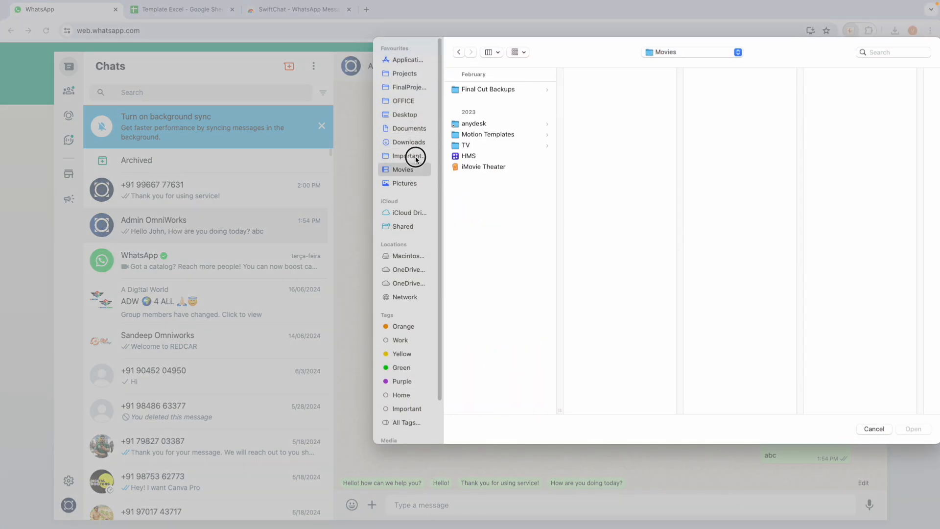
click(409, 156)
click(477, 238)
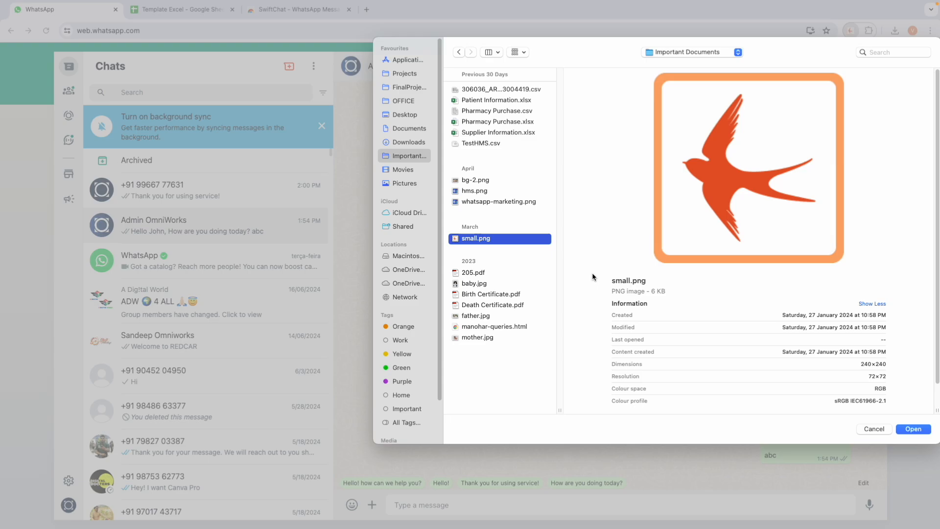
click(912, 429)
scroll(553, 261, down, 3)
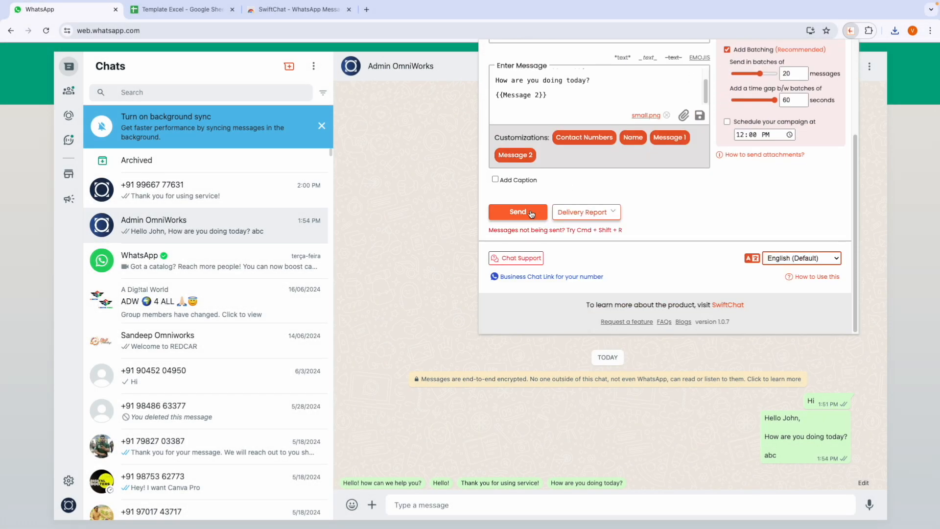
Step: Send the campaign with the small.png image and dismiss the review request
click(517, 212)
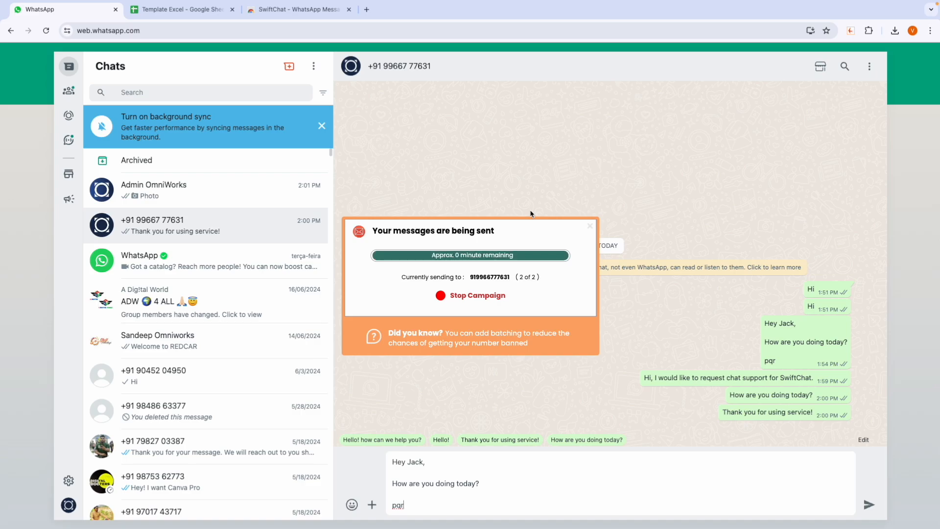
click(429, 298)
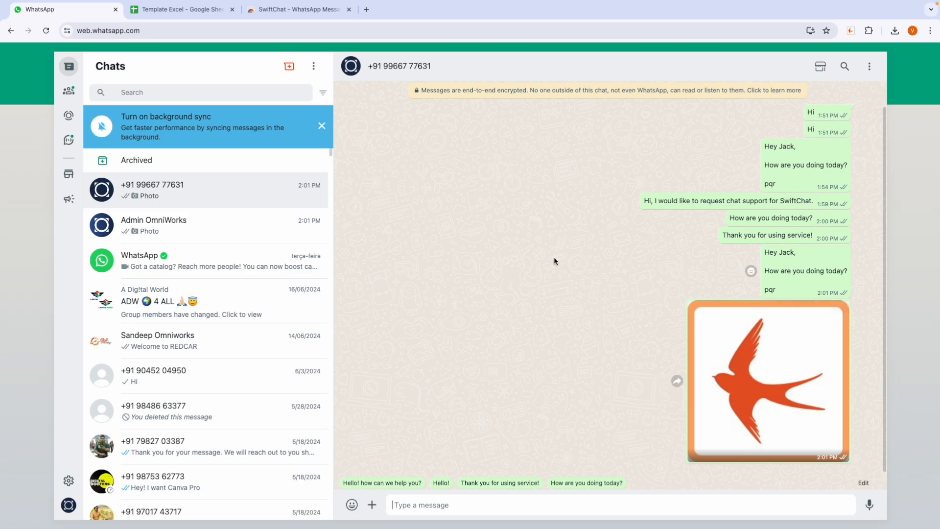
Step: Attach small.png to a new message with the caption 'How are you dioing?'
click(851, 31)
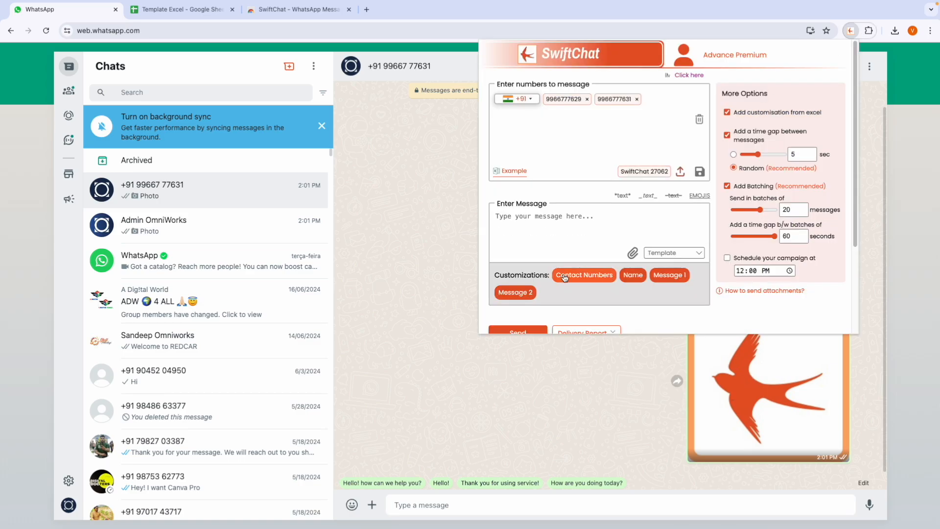
scroll(528, 285, down, 3)
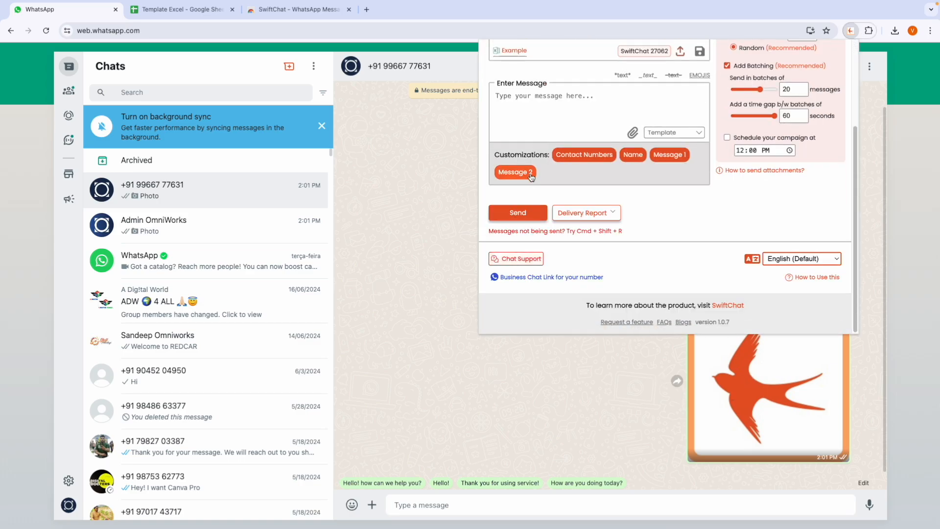
click(633, 132)
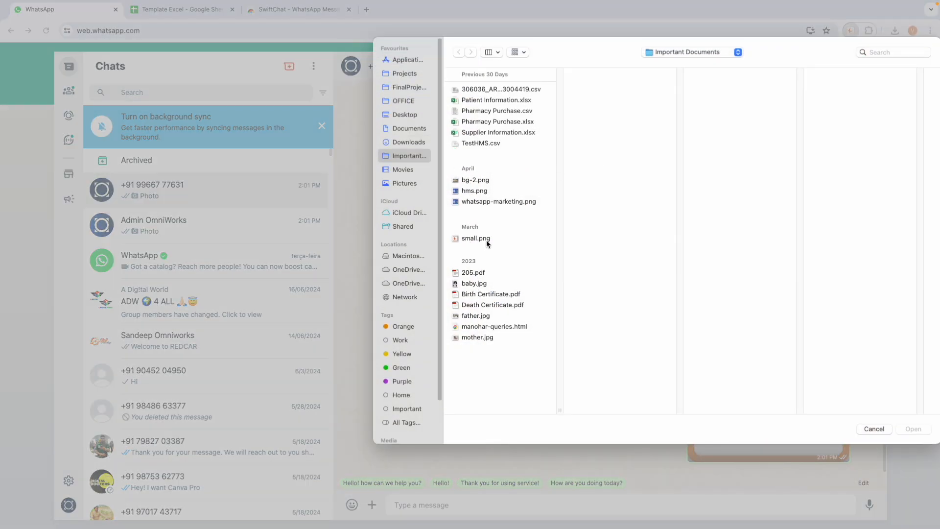
click(487, 240)
click(911, 429)
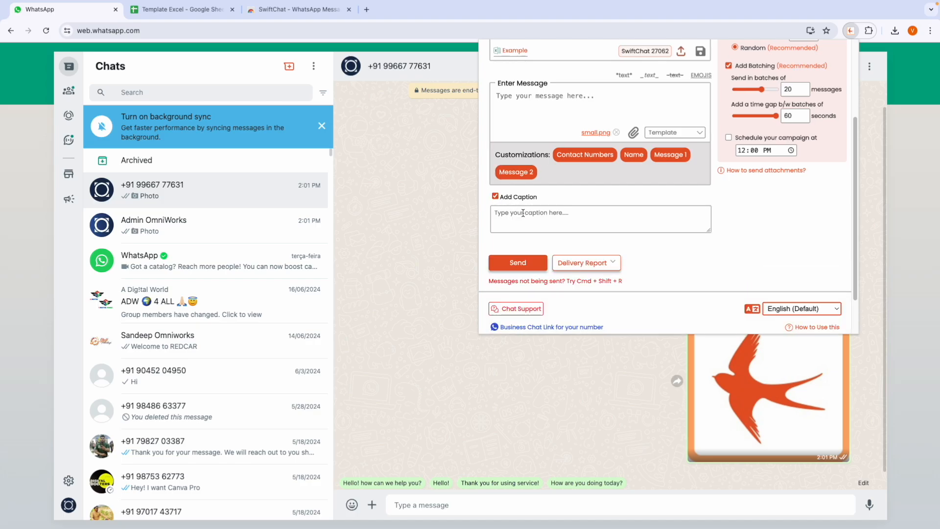
click(521, 214)
text(How)
text( are )
text(you)
text( di)
text(oing?)
Step: Send the captioned image campaign, close the completion summary, and check the delivered caption
click(512, 262)
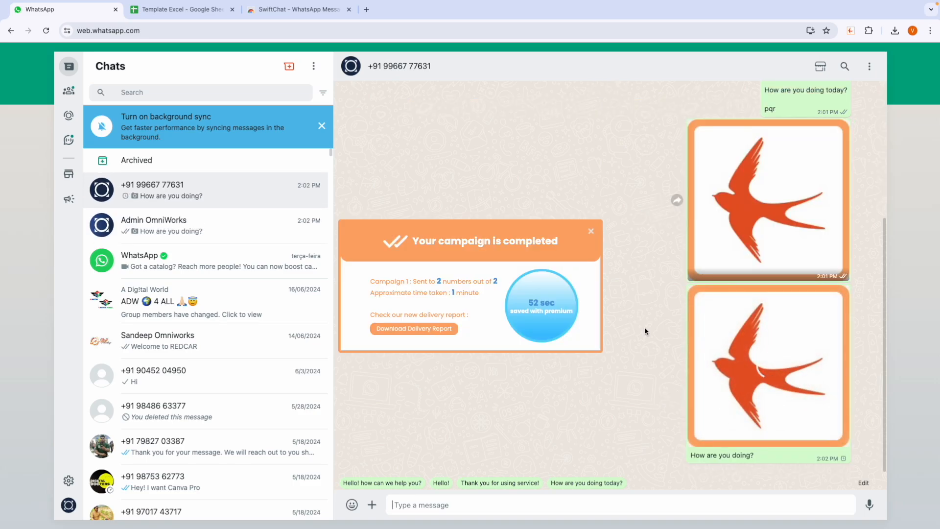
click(590, 231)
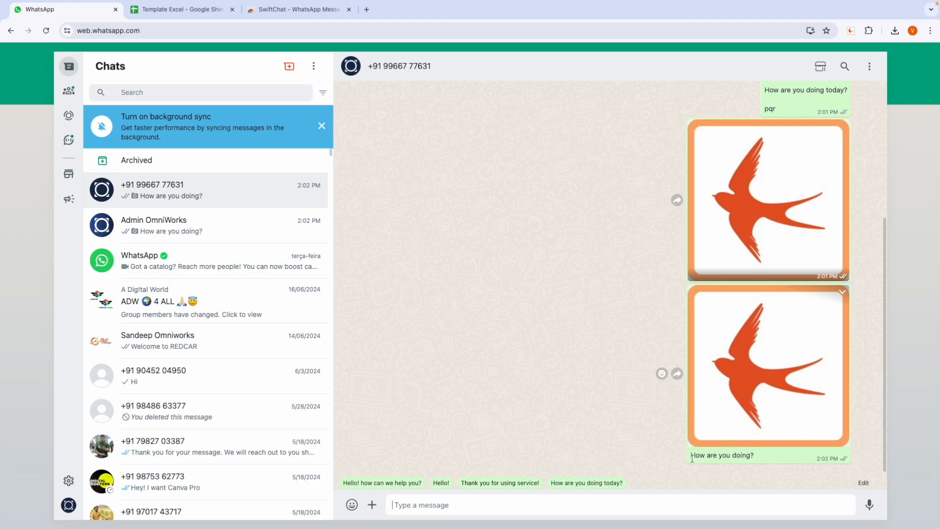
drag(688, 455, 766, 458)
click(609, 215)
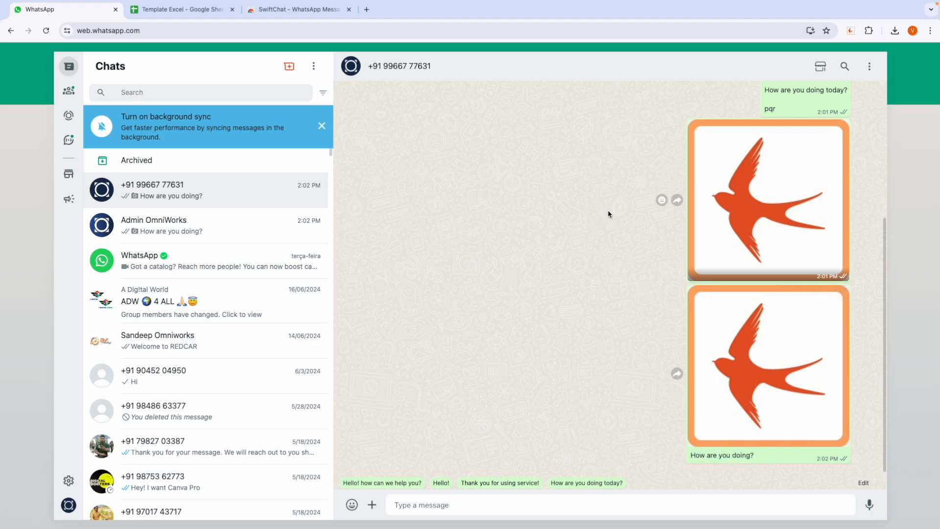
Step: Send the Chat Support request 'Hi, I would like to request chat support for SwiftChat.'
click(853, 32)
scroll(649, 295, down, 3)
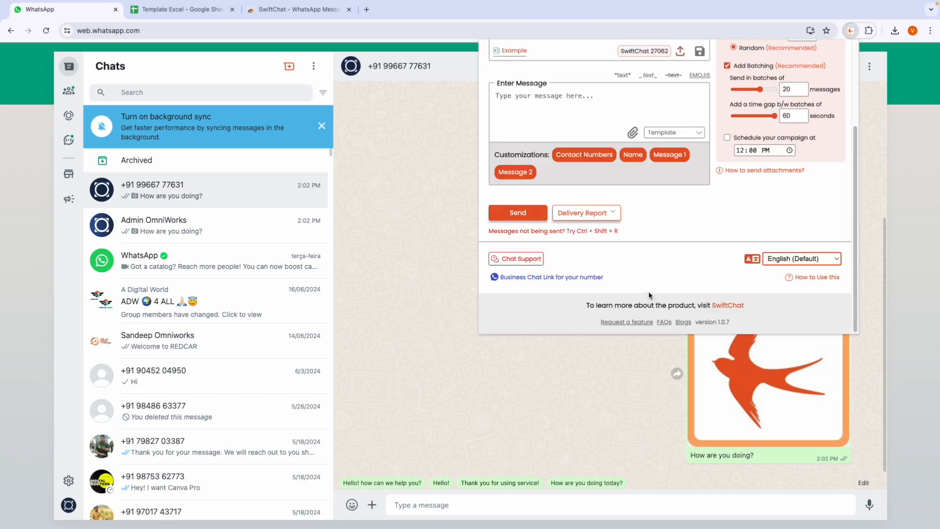
click(517, 260)
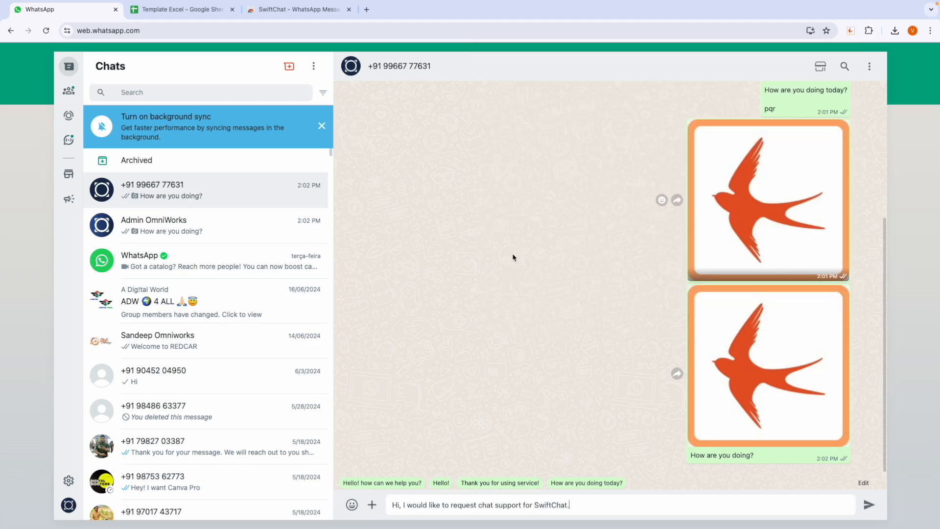
click(869, 504)
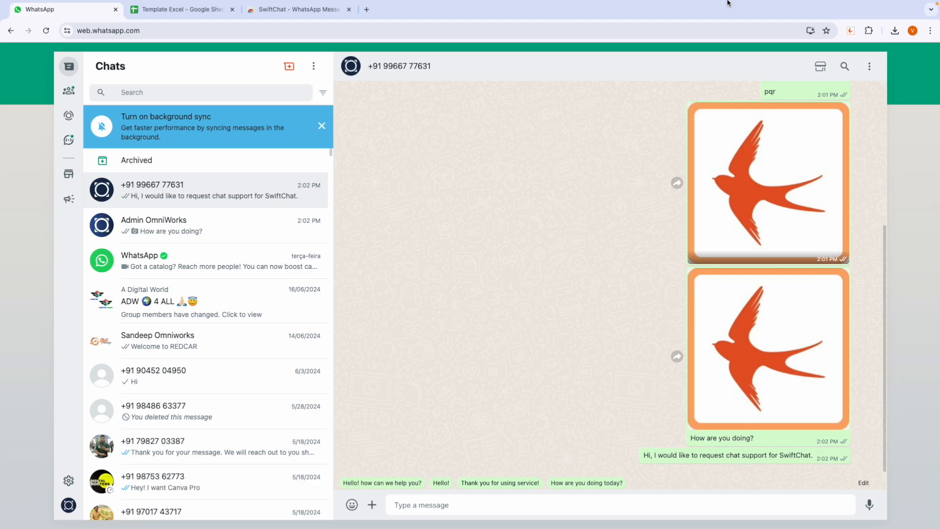